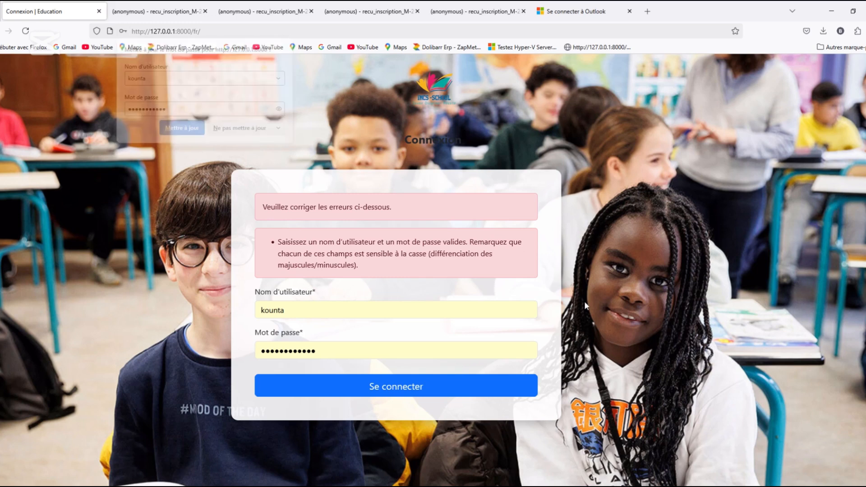
{"action": "left_click", "coordinate": [316, 353]}
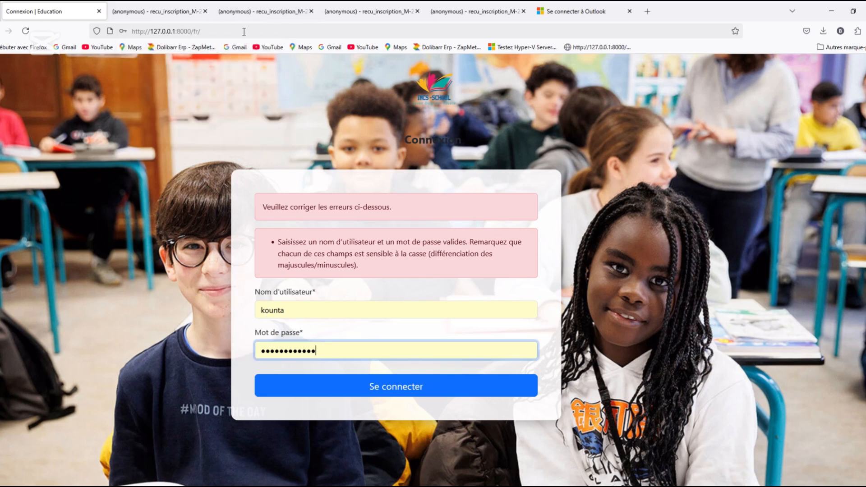
{"action": "left_click", "coordinate": [243, 32]}
{"action": "key", "text": "Return"}
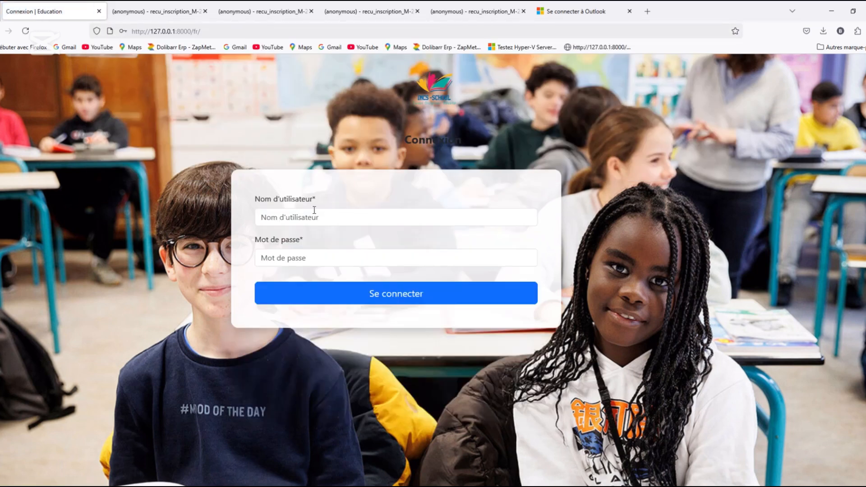
Enter the account's username in lowercase on the sign-in form
{"action": "left_click", "coordinate": [314, 210]}
{"action": "type", "text": "K"}
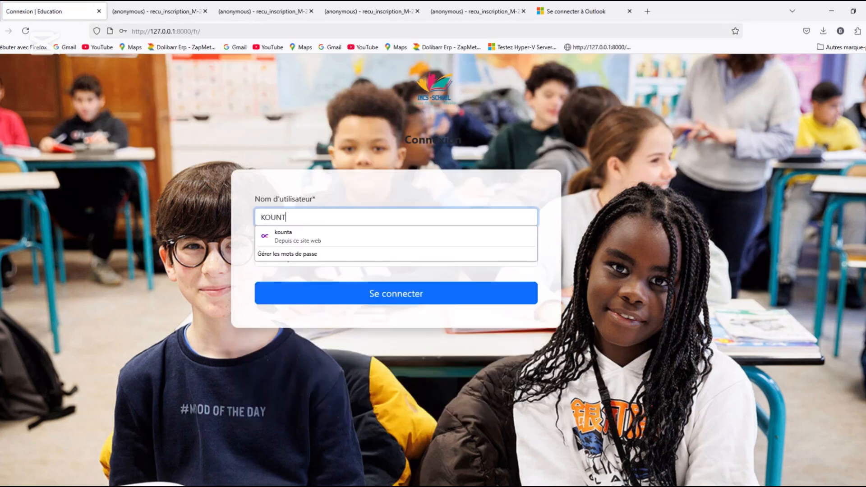
{"action": "type", "text": "OUNT"}
{"action": "key", "text": "BackSpace"}
{"action": "key", "text": "BackSpace"}
{"action": "key", "text": "BackSpace"}
{"action": "key", "text": "BackSpace"}
{"action": "key", "text": "BackSpace"}
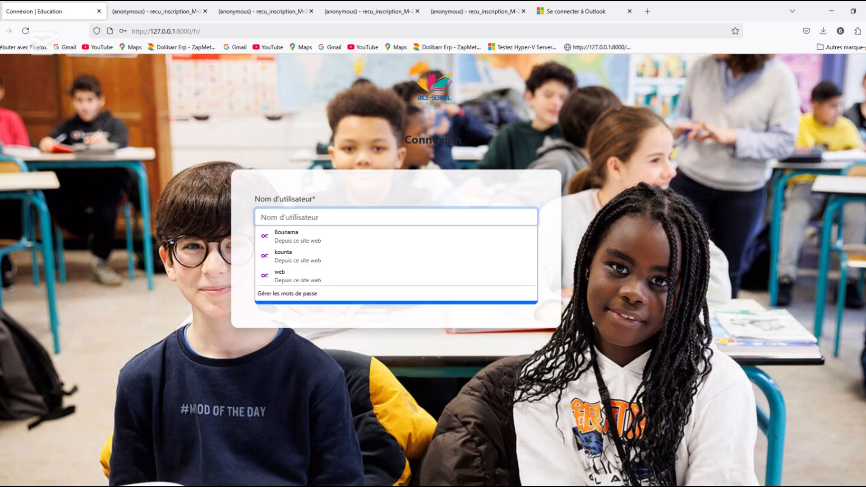
{"action": "type", "text": "kounta"}
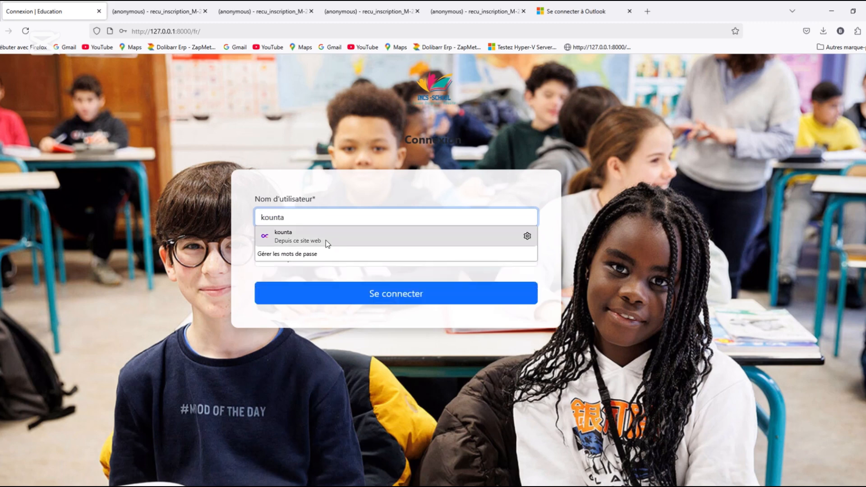
{"action": "left_click", "coordinate": [300, 274]}
Enter the account password, sign in, and dismiss the browser's offer to update the saved password
{"action": "left_click", "coordinate": [339, 258]}
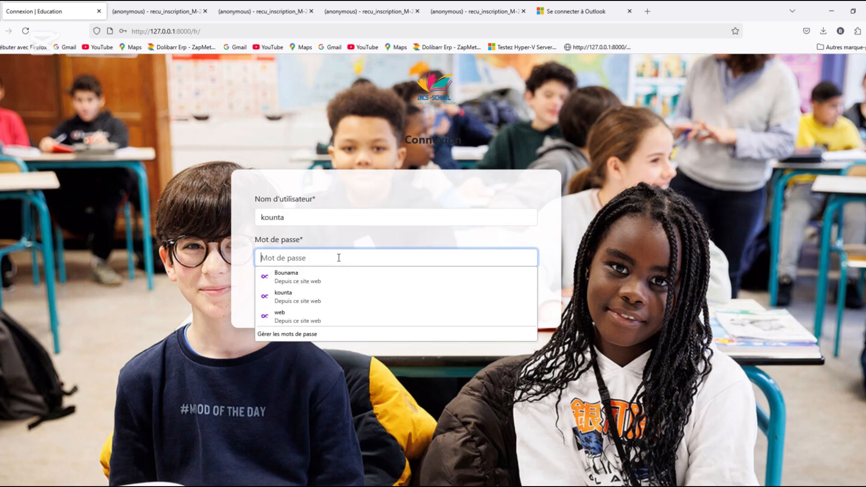
{"action": "type", "text": "••"}
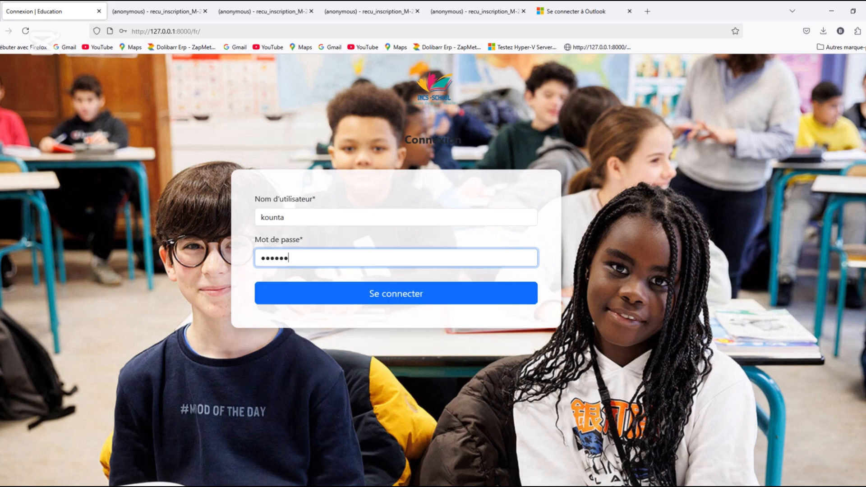
{"action": "key", "text": "Return"}
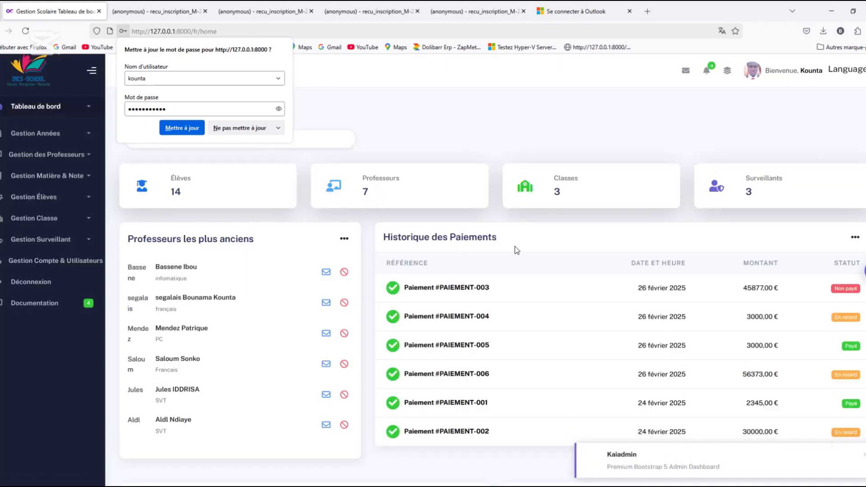
{"action": "left_click", "coordinate": [190, 146]}
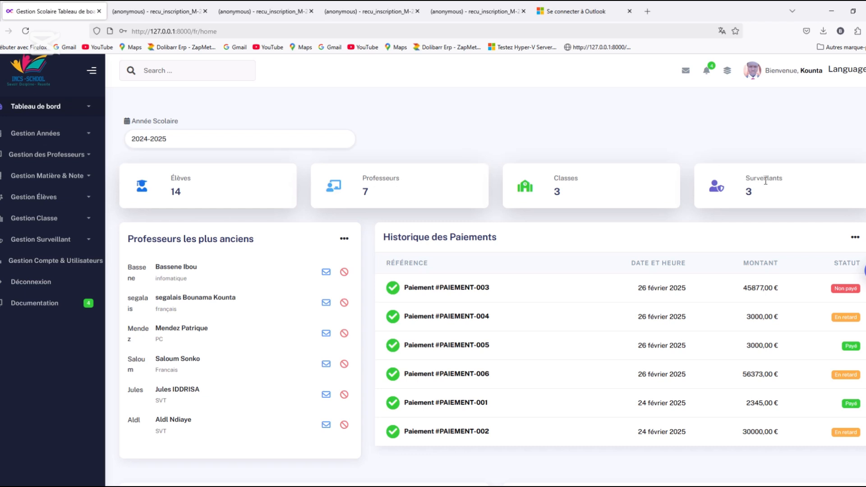
View the list of school years and the dashboard's charts of pupils by level and by sex
{"action": "left_click", "coordinate": [81, 134]}
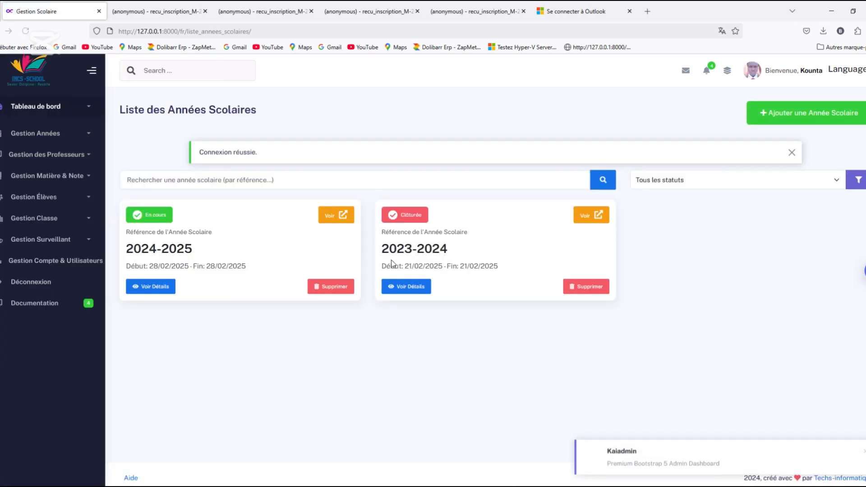
{"action": "left_click", "coordinate": [31, 67]}
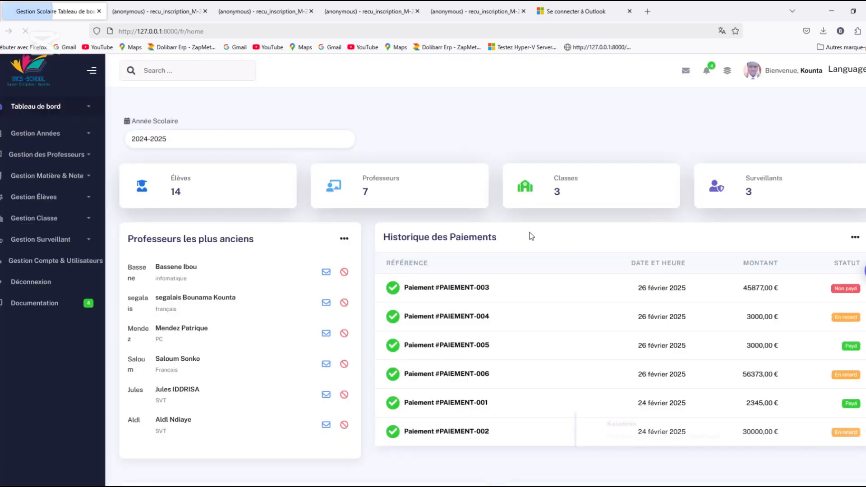
{"action": "scroll", "coordinate": [531, 235], "scroll_direction": "down", "scroll_amount": 5}
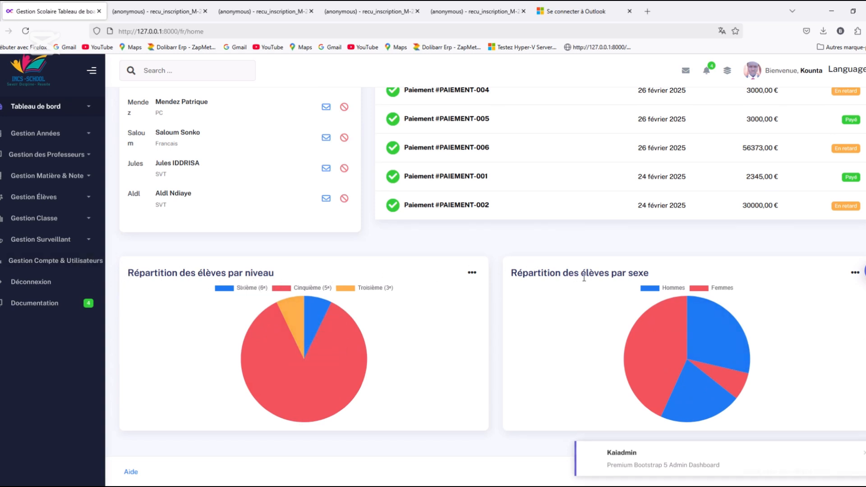
{"action": "scroll", "coordinate": [671, 288], "scroll_direction": "up", "scroll_amount": 5}
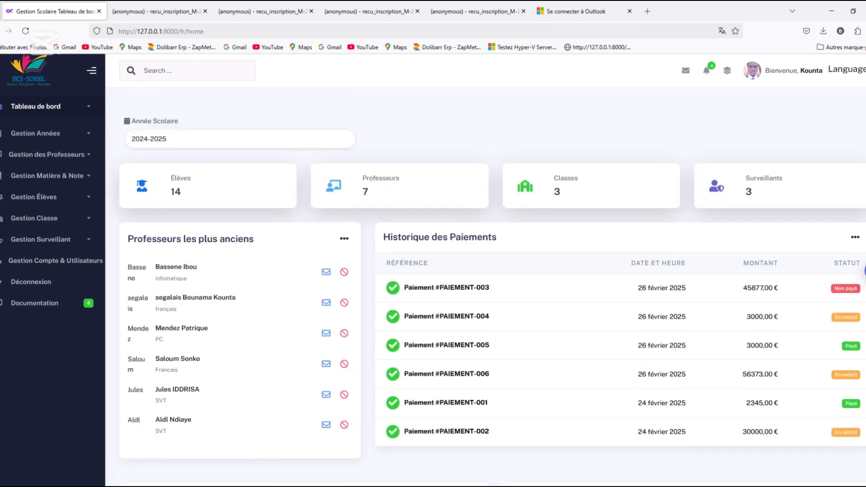
View the dashboard for school year 2023-2024, and switch it back to 2024-2025
{"action": "left_click", "coordinate": [330, 143]}
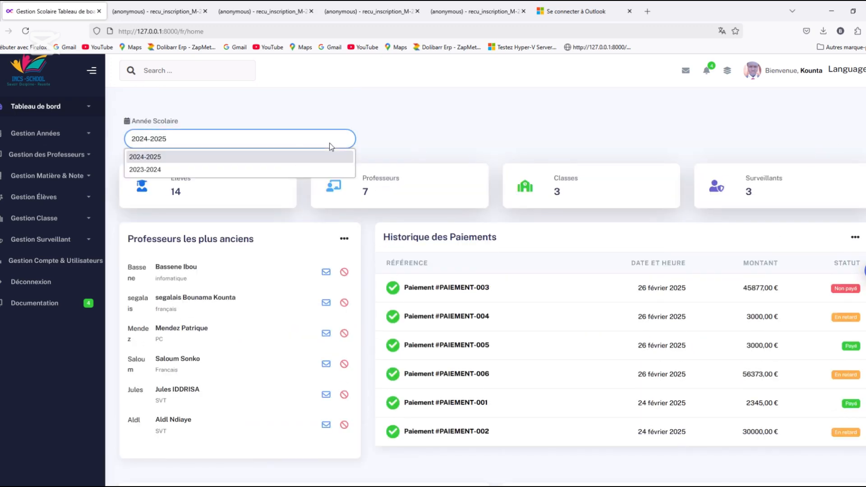
{"action": "left_click", "coordinate": [201, 168]}
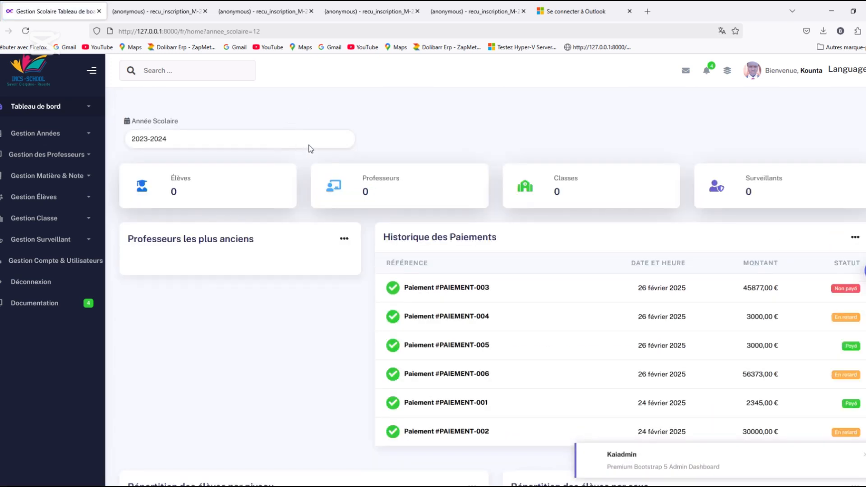
{"action": "left_click", "coordinate": [309, 145]}
{"action": "left_click", "coordinate": [201, 156]}
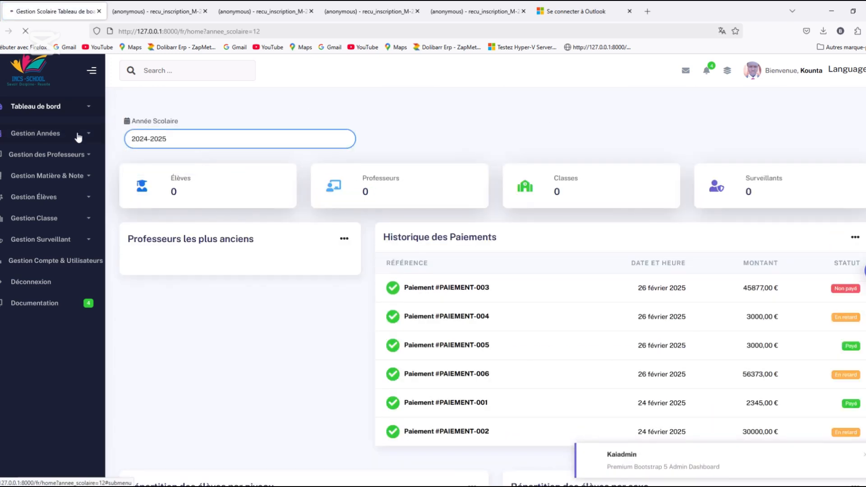
{"action": "left_click", "coordinate": [49, 107]}
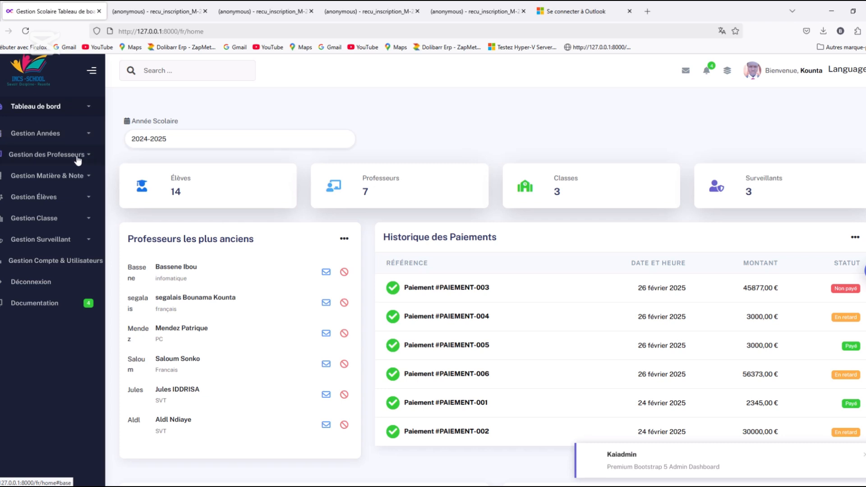
Open the list of subjects and look through their coefficients
{"action": "left_click", "coordinate": [89, 182]}
{"action": "left_click", "coordinate": [30, 199]}
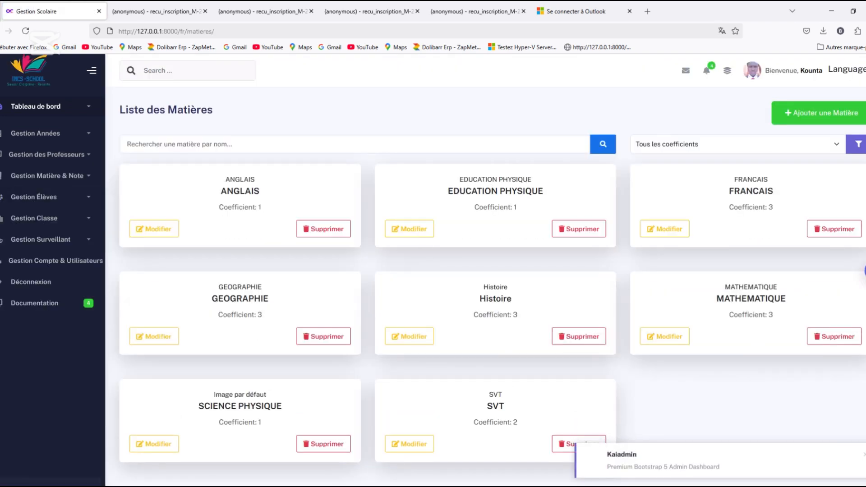
{"action": "scroll", "coordinate": [487, 270], "scroll_direction": "down", "scroll_amount": 2}
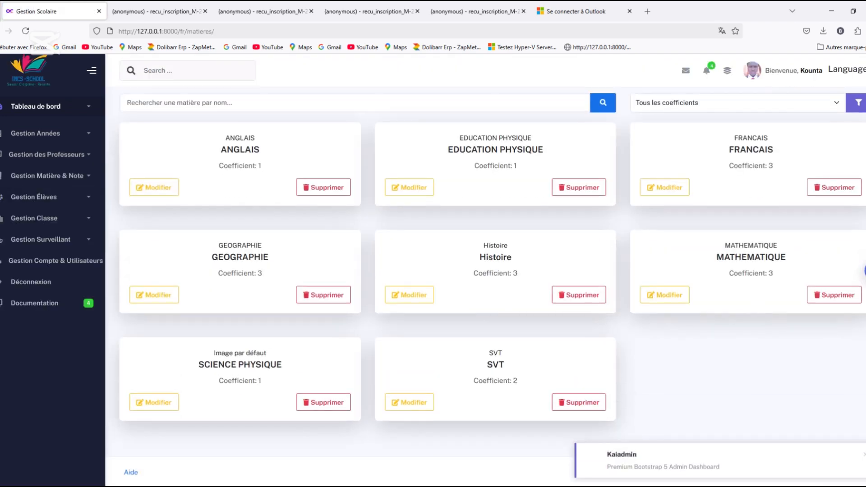
Look through the list of homework grades and return to the dashboard
{"action": "left_click", "coordinate": [81, 176]}
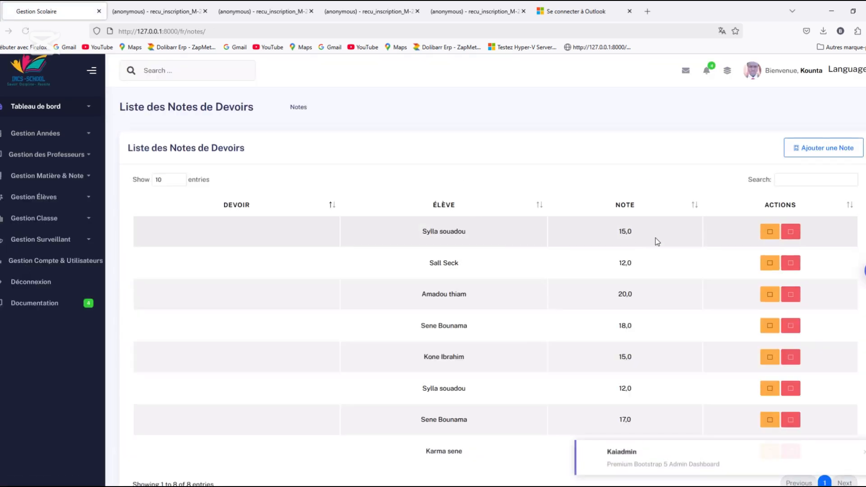
{"action": "scroll", "coordinate": [488, 287], "scroll_direction": "down", "scroll_amount": 2}
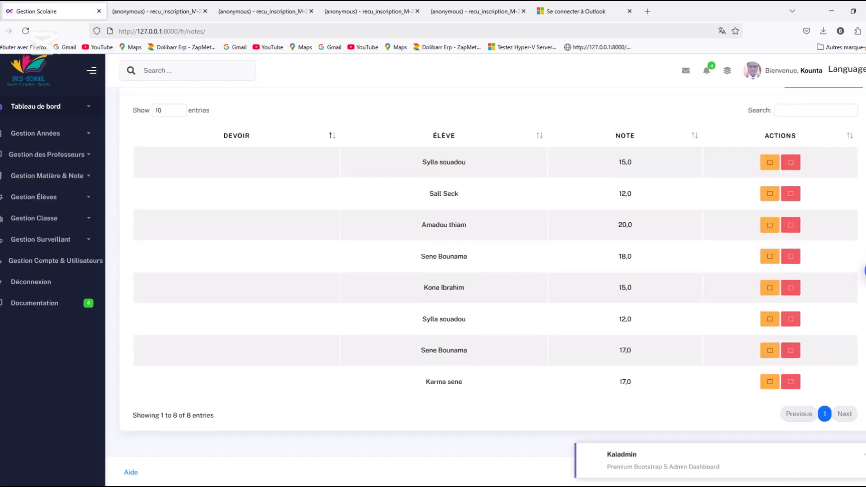
{"action": "scroll", "coordinate": [488, 287], "scroll_direction": "up", "scroll_amount": 2}
{"action": "left_click", "coordinate": [26, 75]}
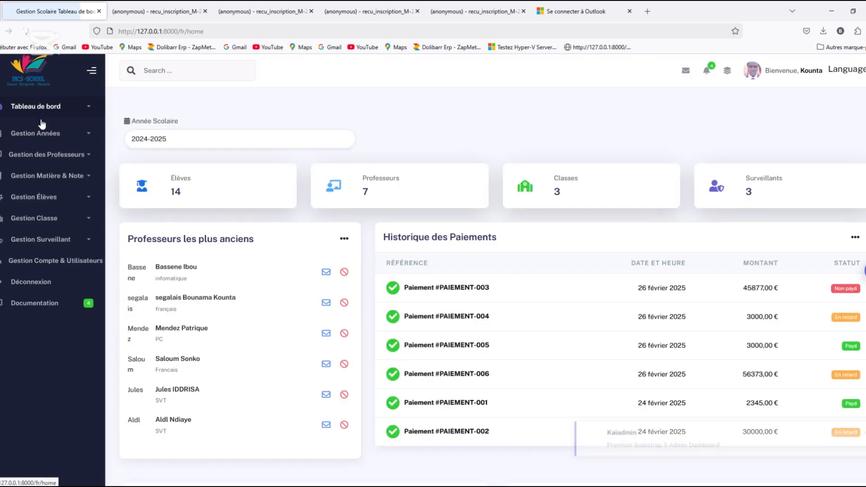
Open the general list of pupils and the first pupil's report card
{"action": "left_click", "coordinate": [87, 201]}
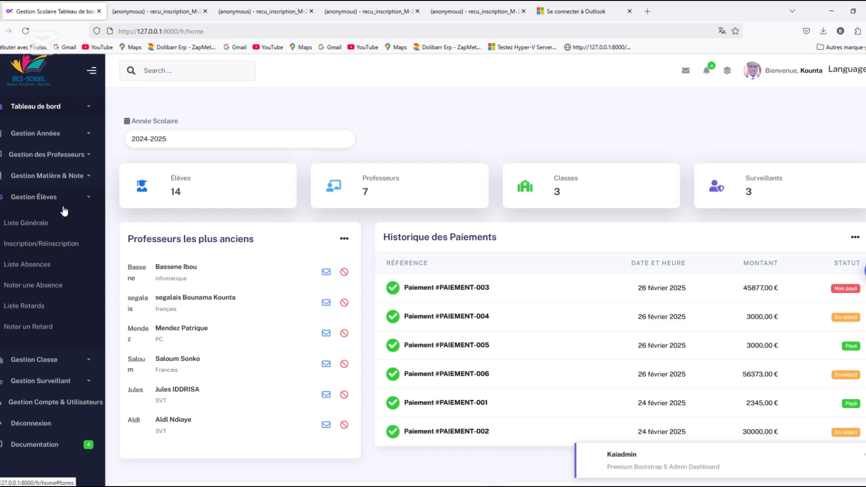
{"action": "left_click", "coordinate": [25, 224]}
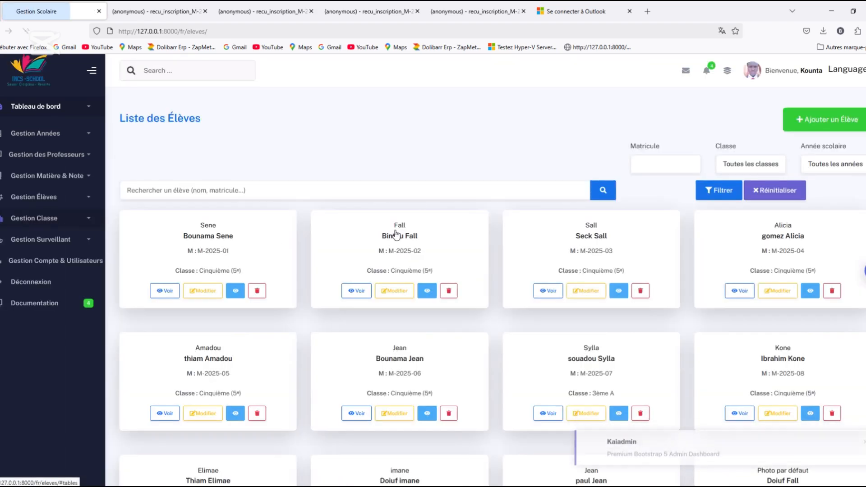
{"action": "scroll", "coordinate": [452, 203], "scroll_direction": "down", "scroll_amount": 3}
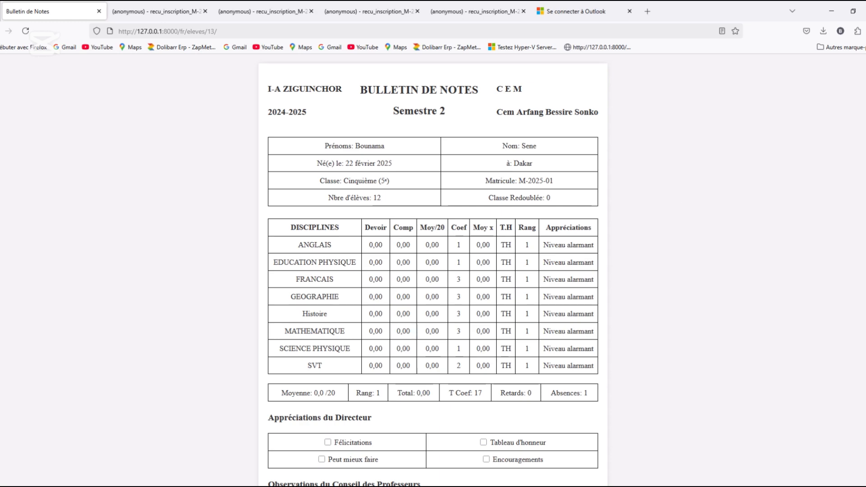
Review the pupil's Semestre 2 and Semestre 1 report cards and return to the pupil list
{"action": "scroll", "coordinate": [433, 271], "scroll_direction": "down", "scroll_amount": 10}
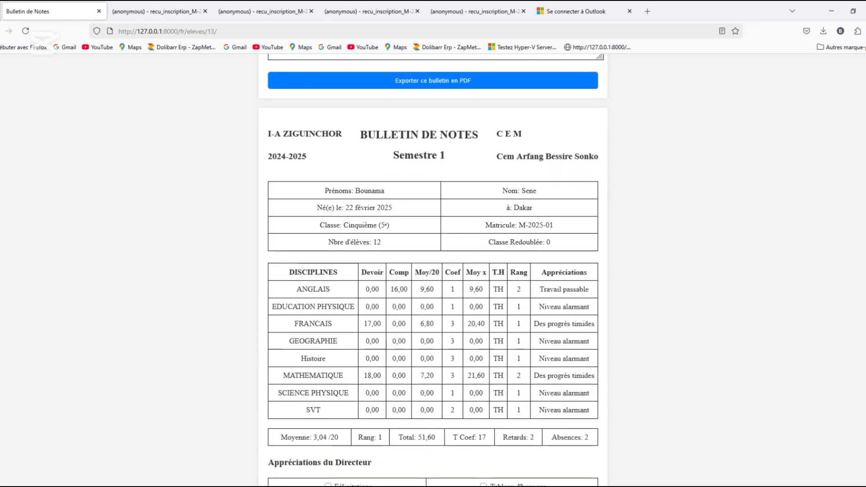
{"action": "scroll", "coordinate": [433, 271], "scroll_direction": "down", "scroll_amount": 4}
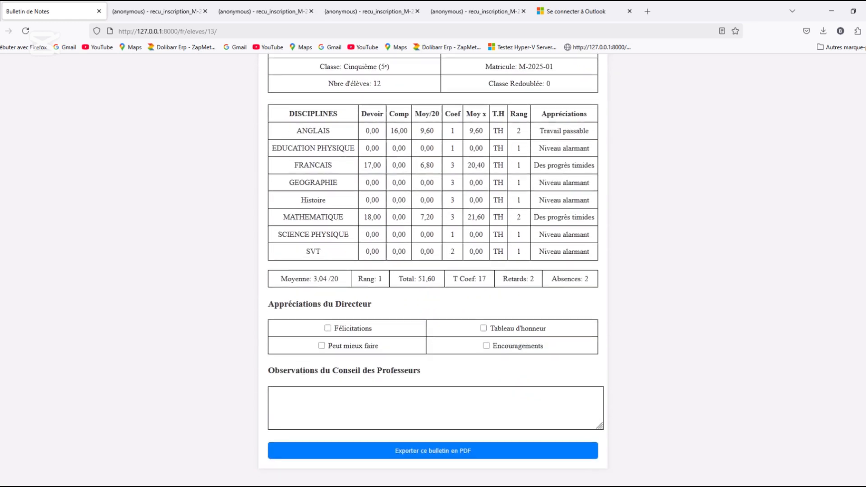
{"action": "scroll", "coordinate": [864, 197], "scroll_direction": "up", "scroll_amount": 10}
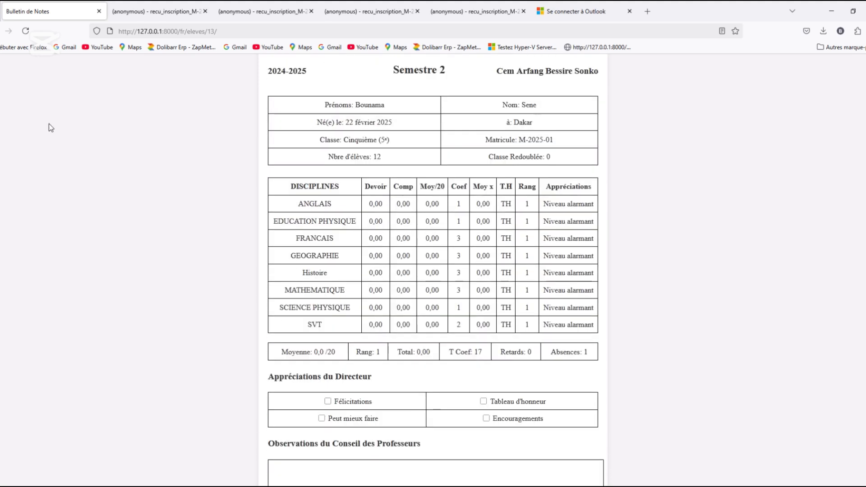
{"action": "key", "text": "alt+Left"}
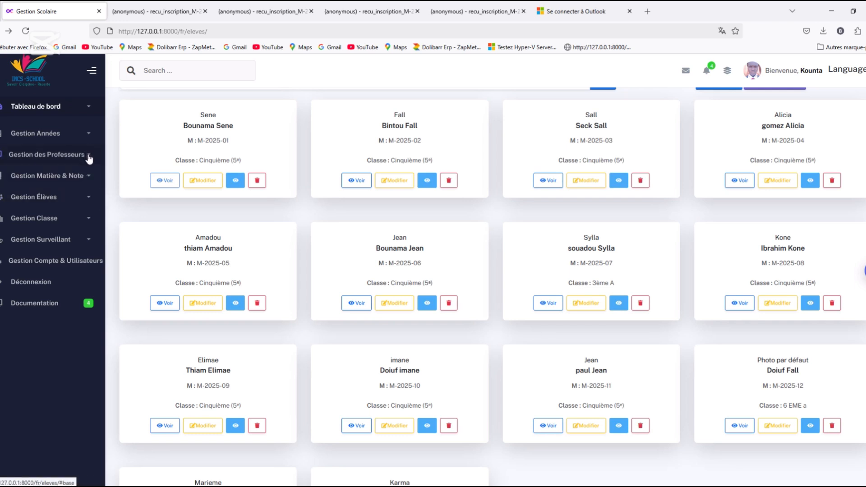
Open the list of classes and the details of the Cinquième (5e) class
{"action": "left_click", "coordinate": [94, 221]}
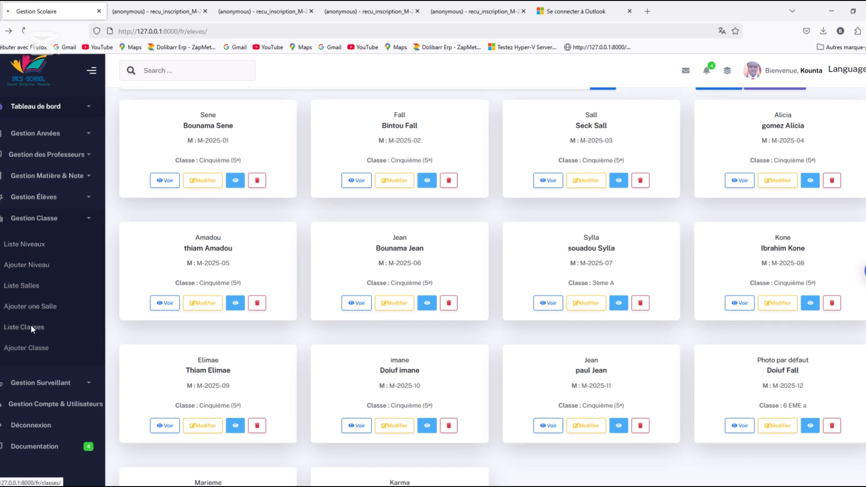
{"action": "left_click", "coordinate": [31, 326]}
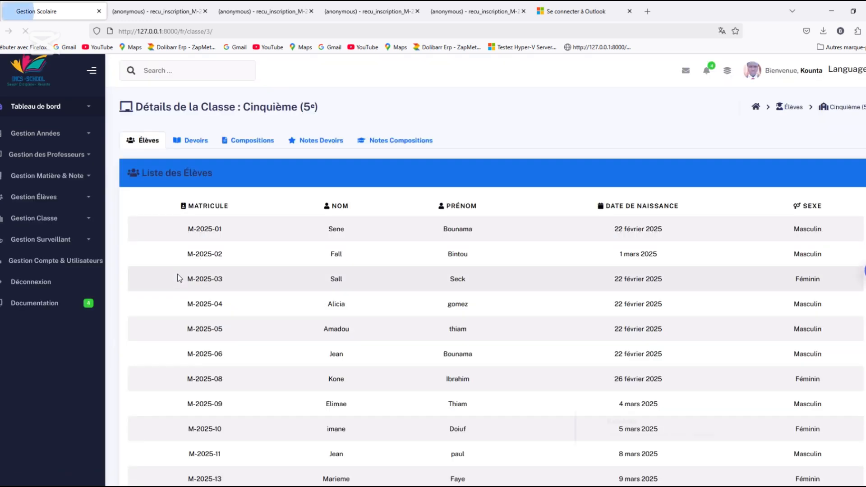
Review the Cinquième class's homework, compositions, and the grades for both, and return to its pupil list
{"action": "left_click", "coordinate": [190, 141]}
{"action": "left_click", "coordinate": [254, 140]}
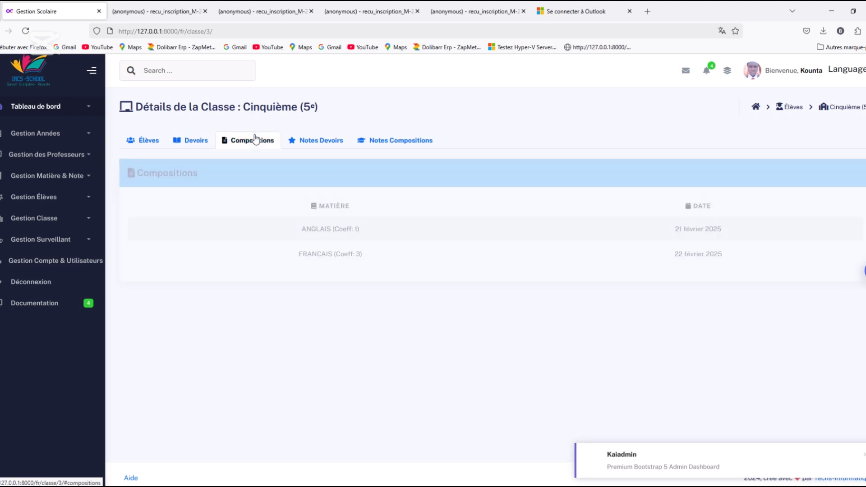
{"action": "left_click", "coordinate": [322, 143]}
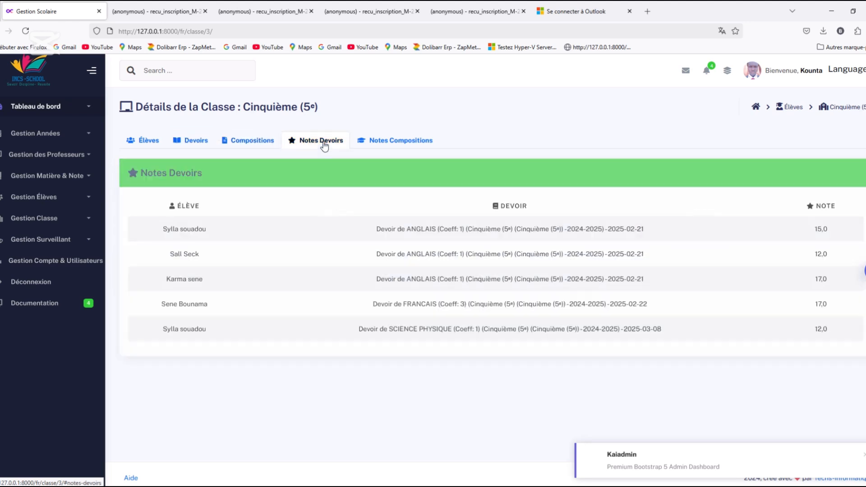
{"action": "left_click", "coordinate": [376, 145]}
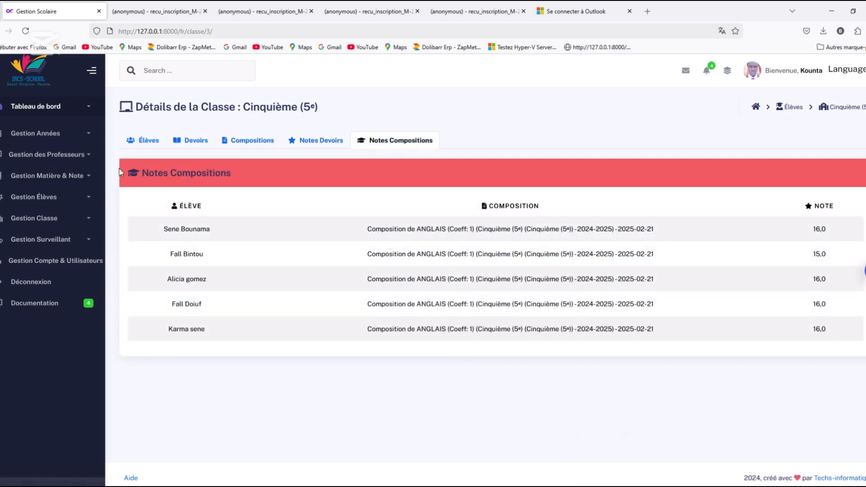
{"action": "left_click", "coordinate": [142, 149]}
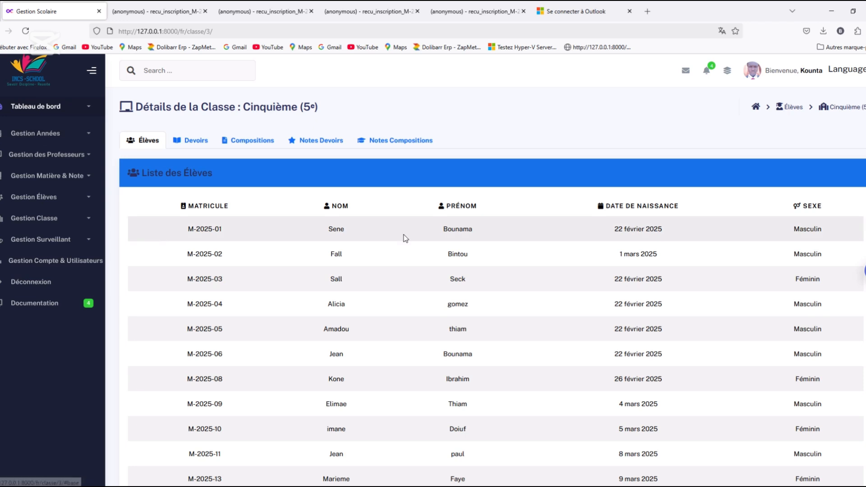
Review the pupils in the class details, return to the list of classes and open the Cinquième (5e) class's pupil list
{"action": "scroll", "coordinate": [808, 232], "scroll_direction": "down", "scroll_amount": 3}
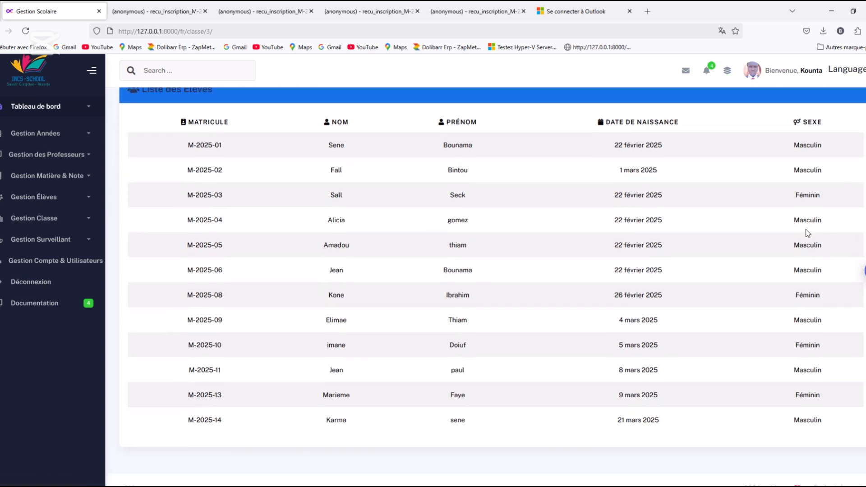
{"action": "scroll", "coordinate": [852, 216], "scroll_direction": "up", "scroll_amount": 3}
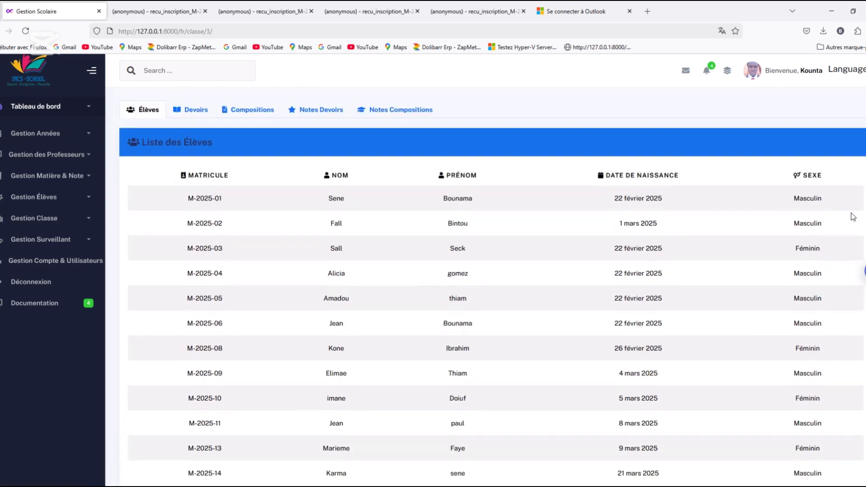
{"action": "left_click", "coordinate": [0, 31]}
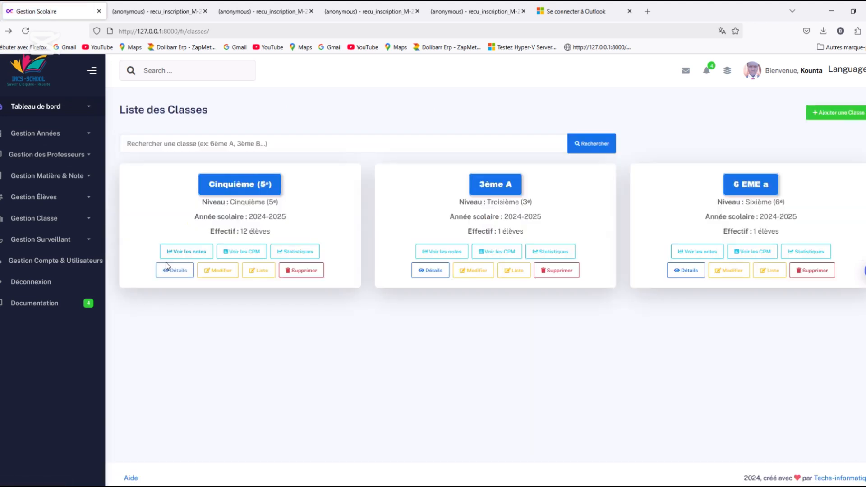
{"action": "left_click", "coordinate": [256, 272]}
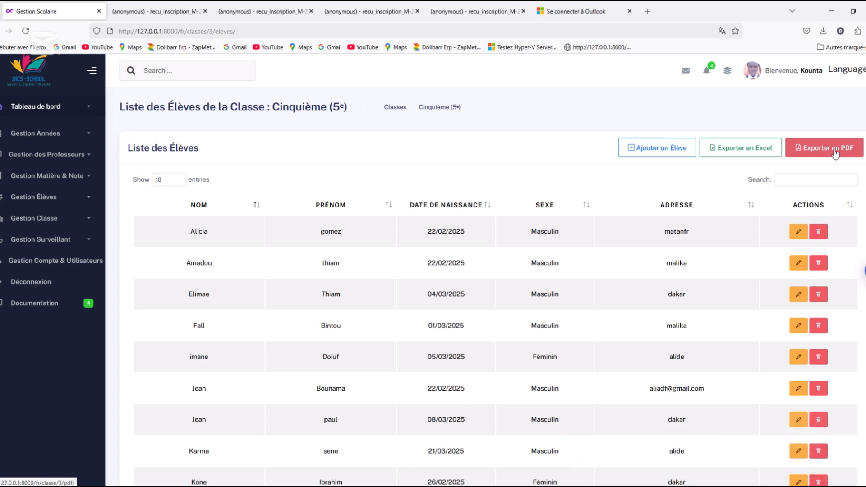
{"action": "scroll", "coordinate": [804, 151], "scroll_direction": "down", "scroll_amount": 1}
Open the PDF export page of the Cinquième (5e) pupil list, review it, and return to the class's pupil list
{"action": "left_click", "coordinate": [819, 147]}
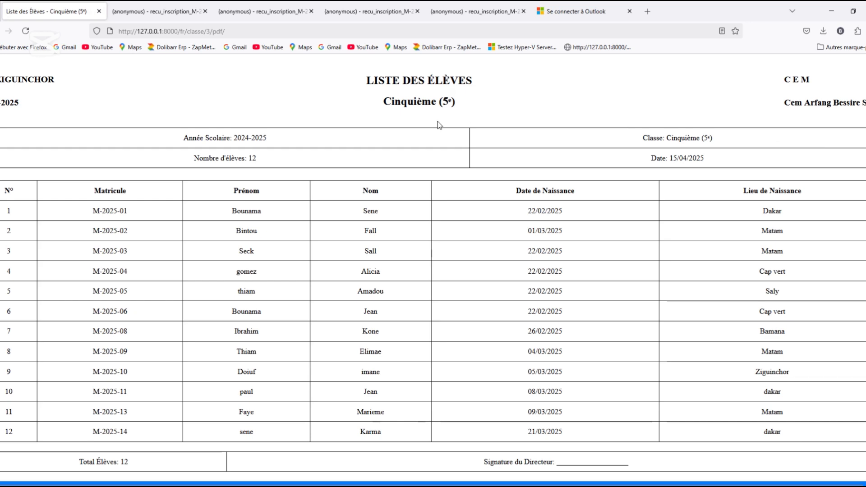
{"action": "scroll", "coordinate": [434, 270], "scroll_direction": "down", "scroll_amount": 1}
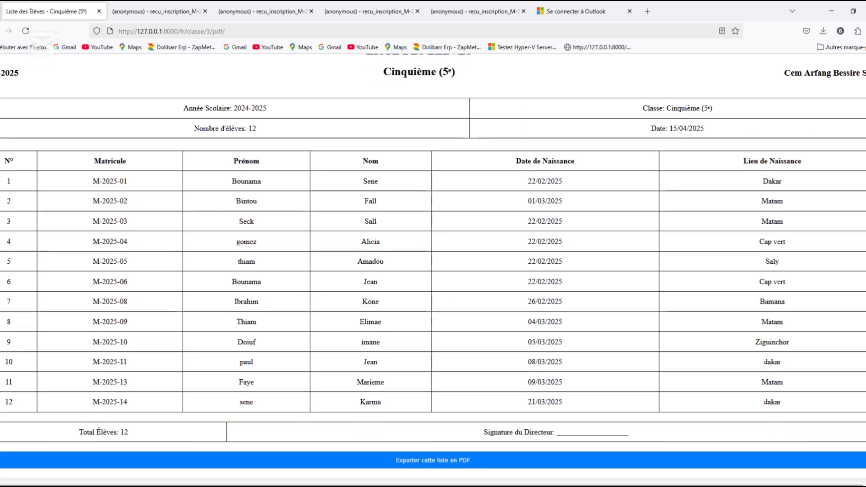
{"action": "scroll", "coordinate": [433, 270], "scroll_direction": "up", "scroll_amount": 1}
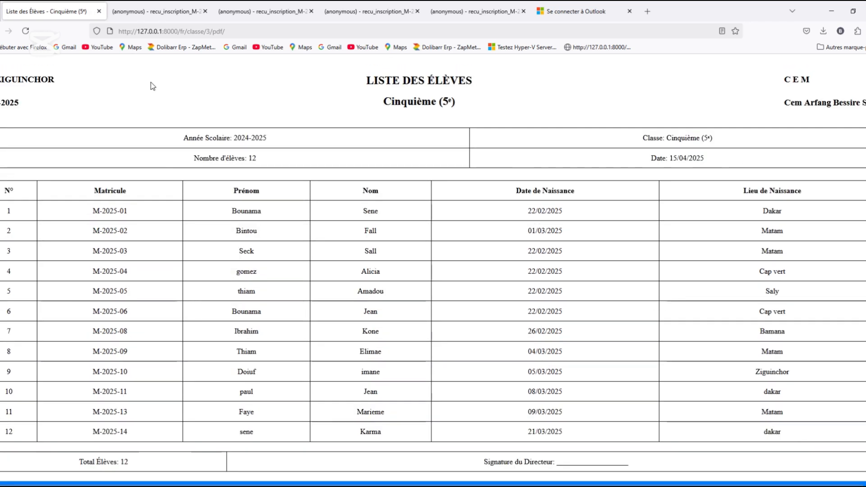
{"action": "left_click", "coordinate": [1, 31]}
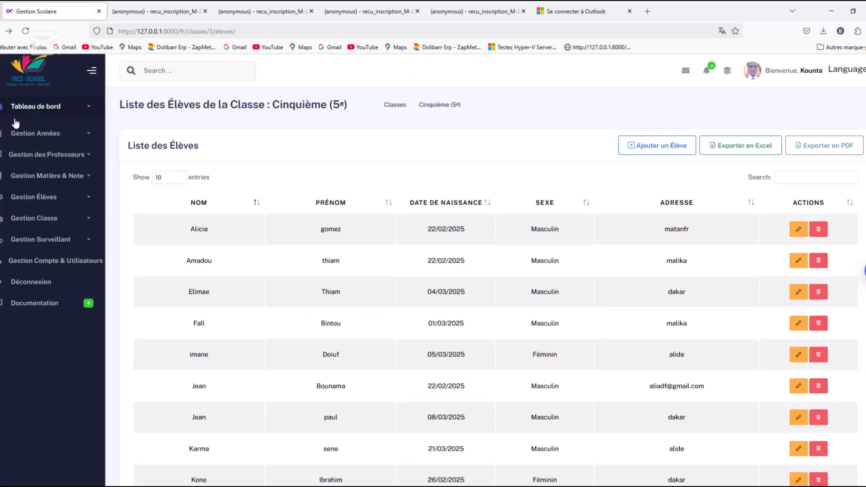
Open the general list of pupils and start registering a new pupil
{"action": "left_click", "coordinate": [85, 146]}
{"action": "left_click", "coordinate": [85, 146]}
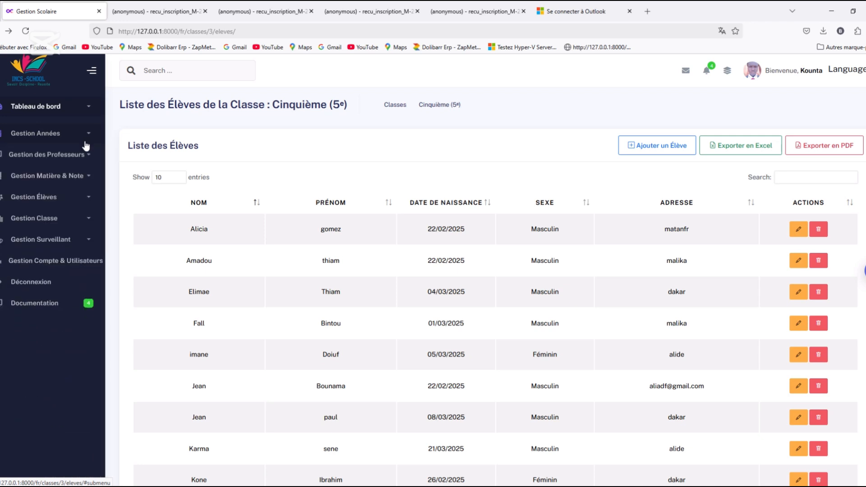
{"action": "left_click", "coordinate": [85, 206]}
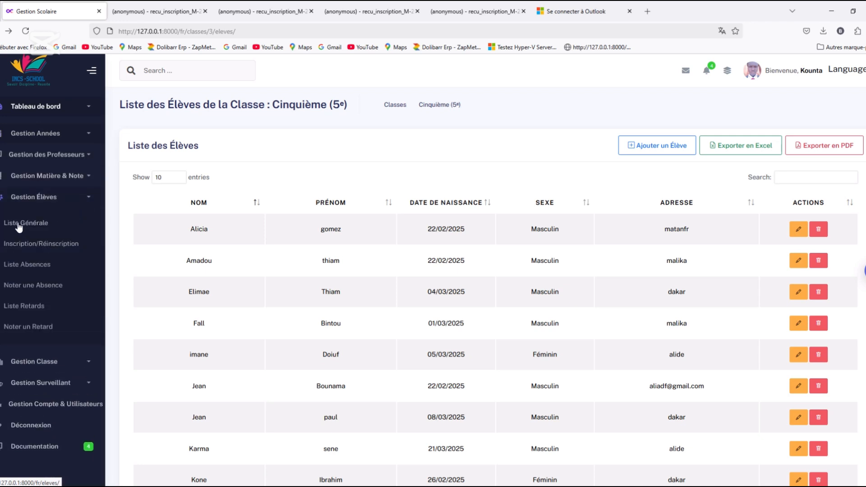
{"action": "left_click", "coordinate": [18, 222]}
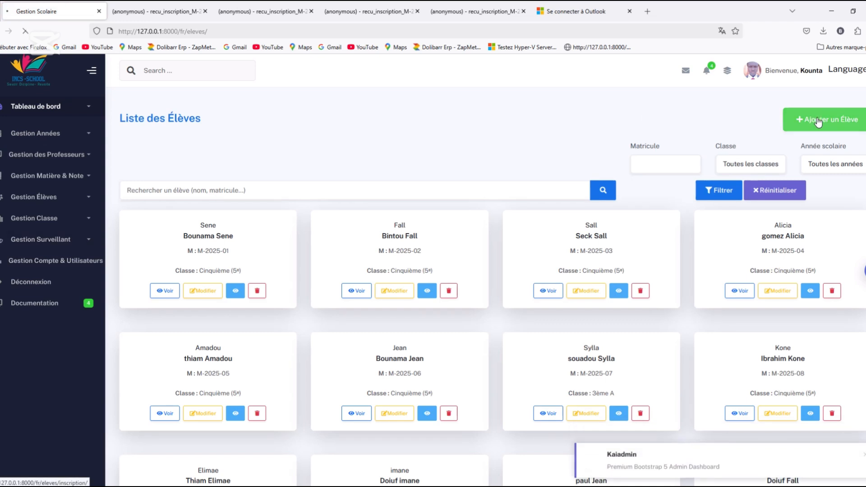
{"action": "left_click", "coordinate": [818, 120]}
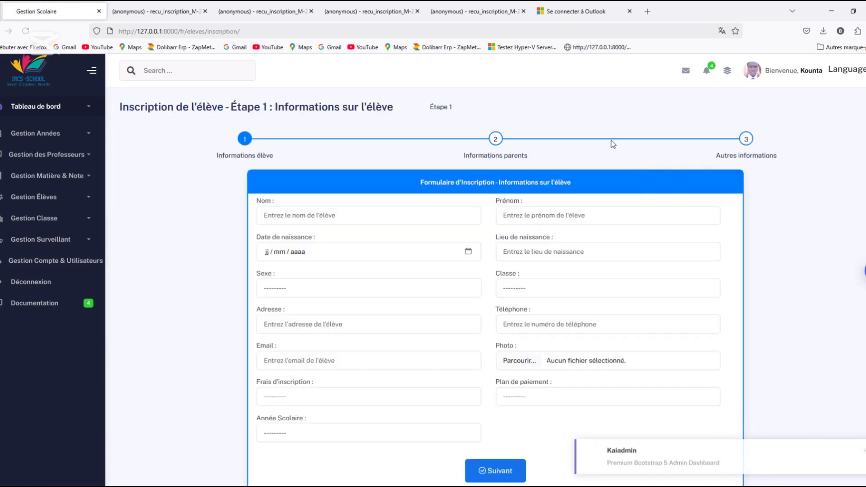
Enter the new pupil's surname, first name and date of birth in the registration form
{"action": "scroll", "coordinate": [367, 217], "scroll_direction": "down", "scroll_amount": 1}
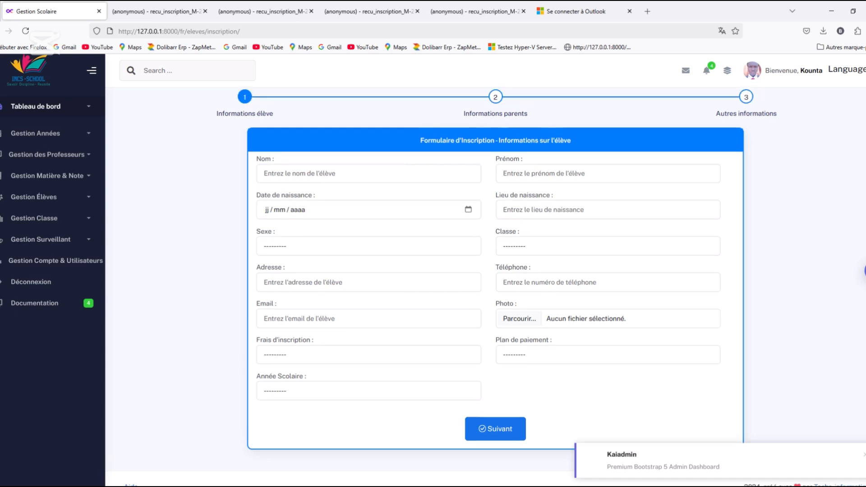
{"action": "left_click", "coordinate": [387, 179]}
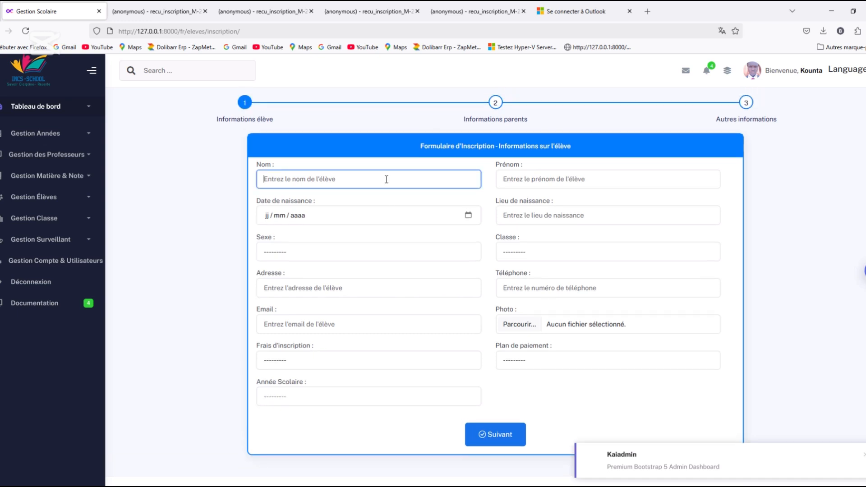
{"action": "left_click", "coordinate": [387, 179]}
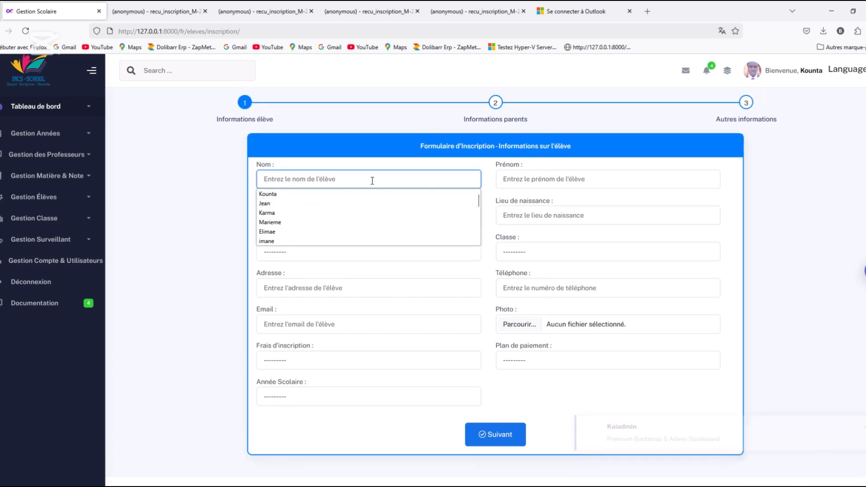
{"action": "type", "text": "Jean"}
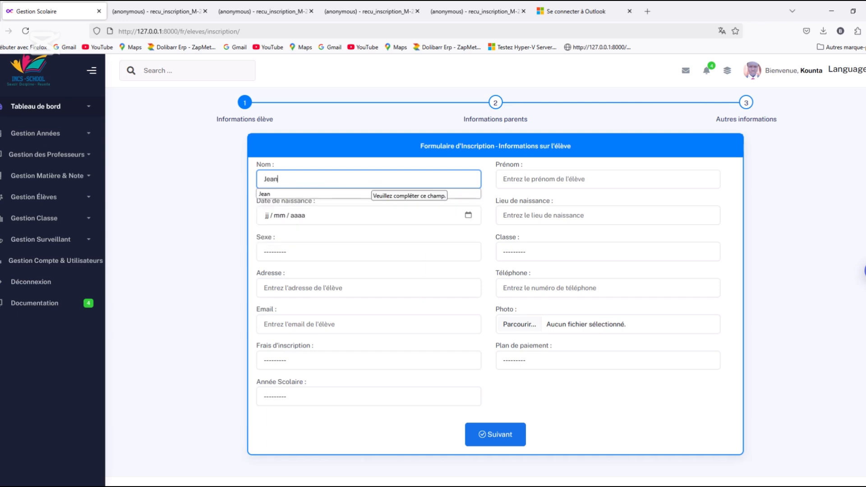
{"action": "left_click", "coordinate": [603, 183]}
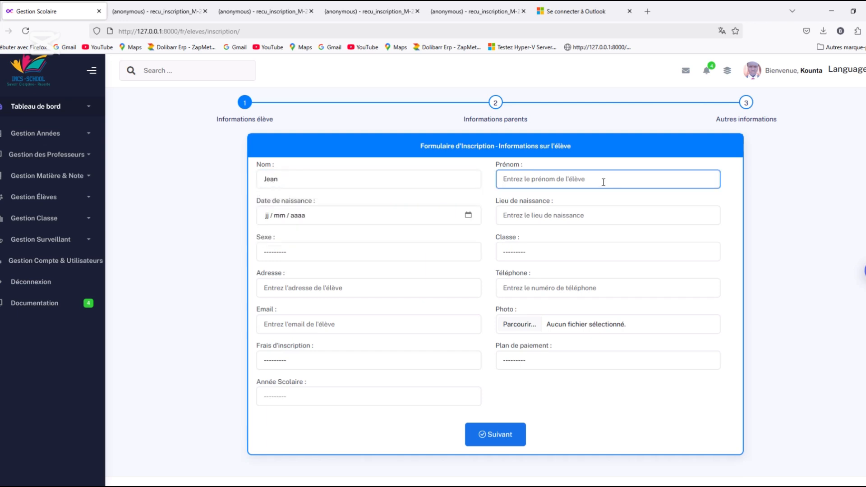
{"action": "type", "text": "ul"}
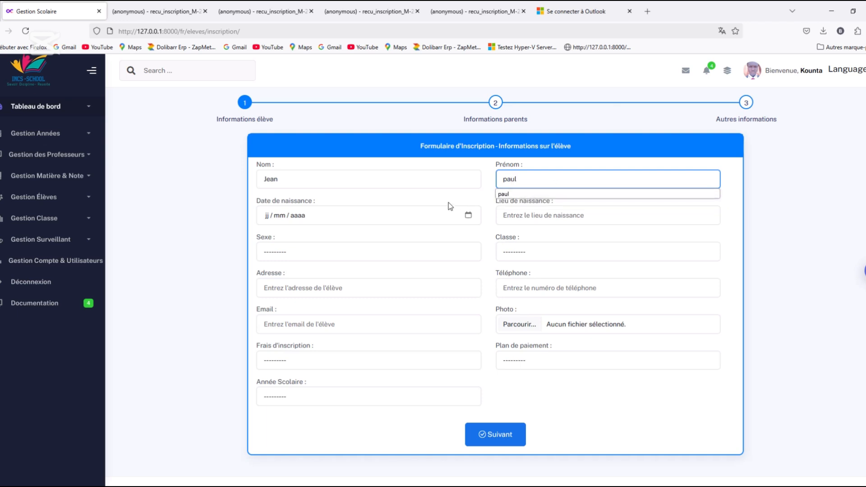
{"action": "left_click", "coordinate": [469, 215]}
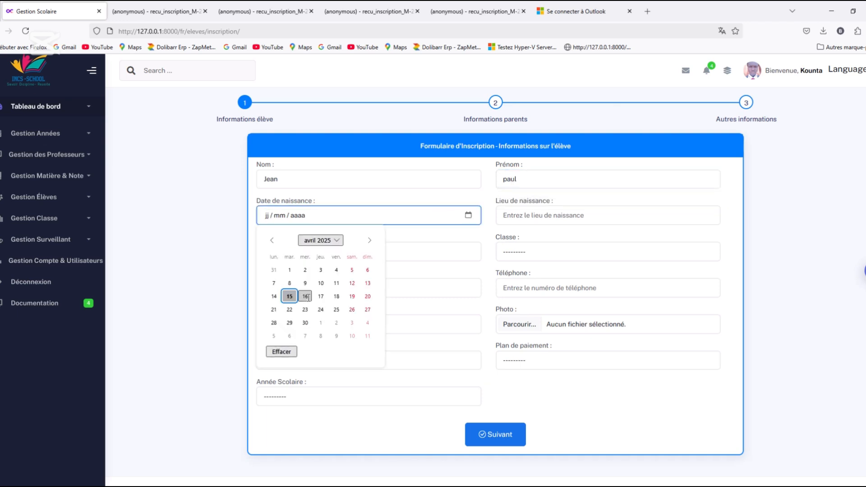
{"action": "left_click", "coordinate": [307, 296]}
Set the pupil's place of birth to Dakry, the class to Cinquième (5e) 2024-2025 and the sex to Masculin
{"action": "left_click", "coordinate": [648, 220]}
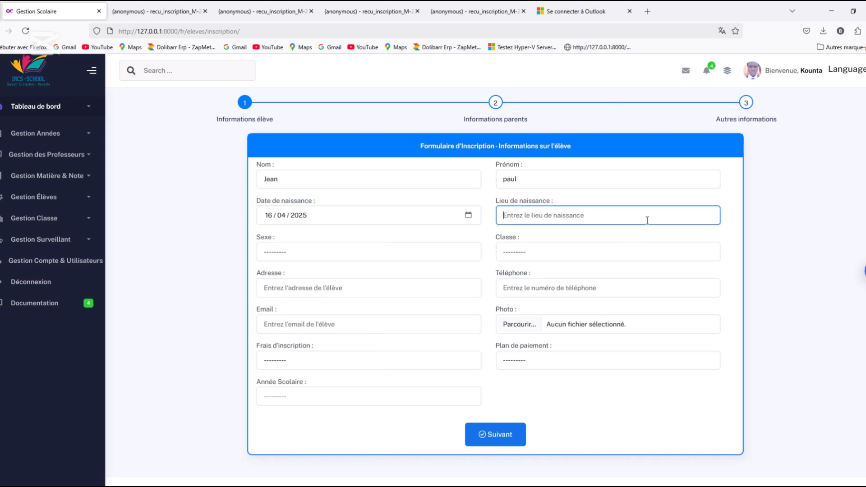
{"action": "left_click", "coordinate": [530, 267]}
{"action": "left_click", "coordinate": [527, 255]}
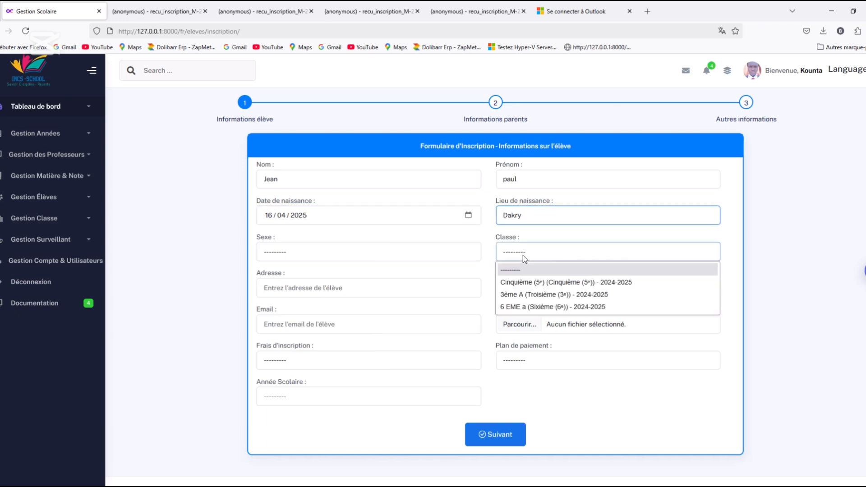
{"action": "left_click", "coordinate": [533, 273]}
{"action": "left_click", "coordinate": [515, 285]}
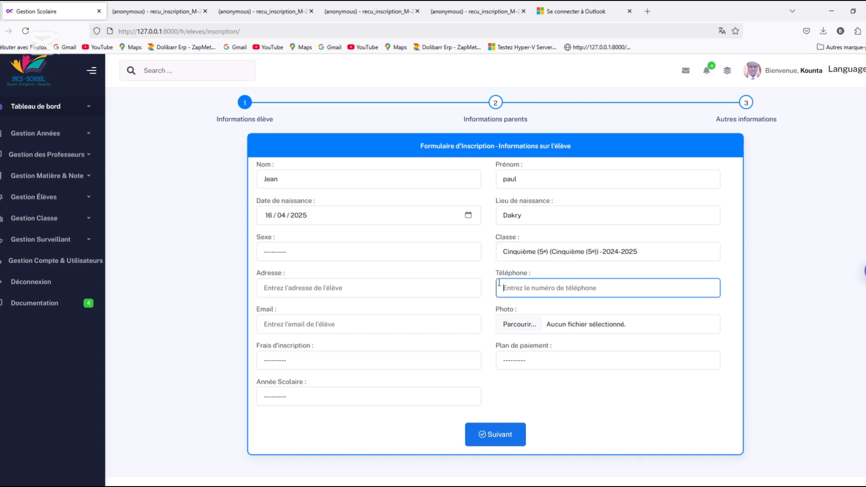
{"action": "left_click", "coordinate": [409, 255]}
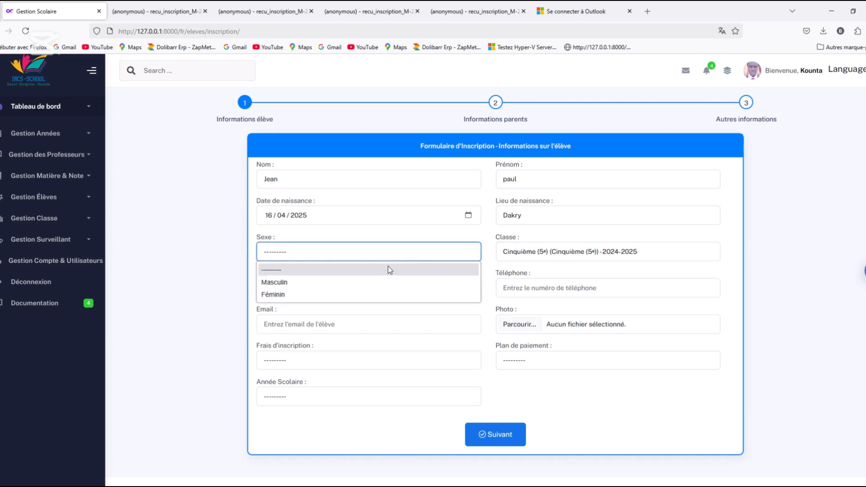
{"action": "left_click", "coordinate": [315, 283]}
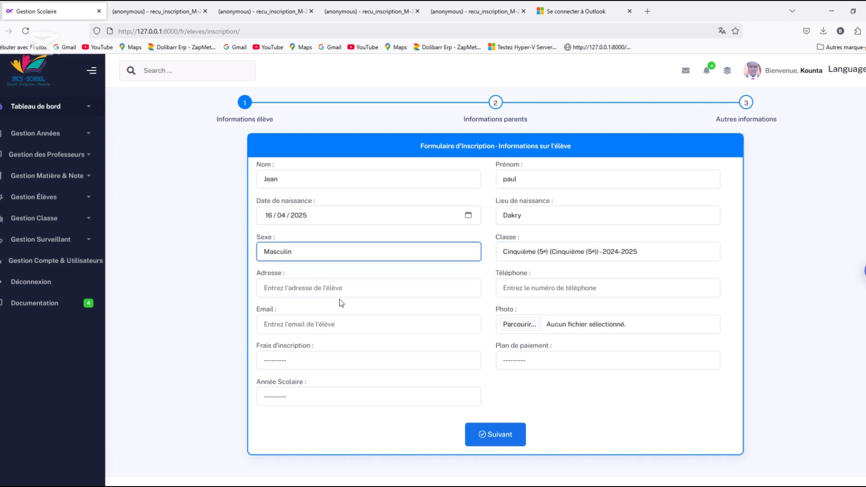
Fill in the pupil's address and telephone number
{"action": "left_click", "coordinate": [334, 289]}
{"action": "left_click", "coordinate": [292, 322]}
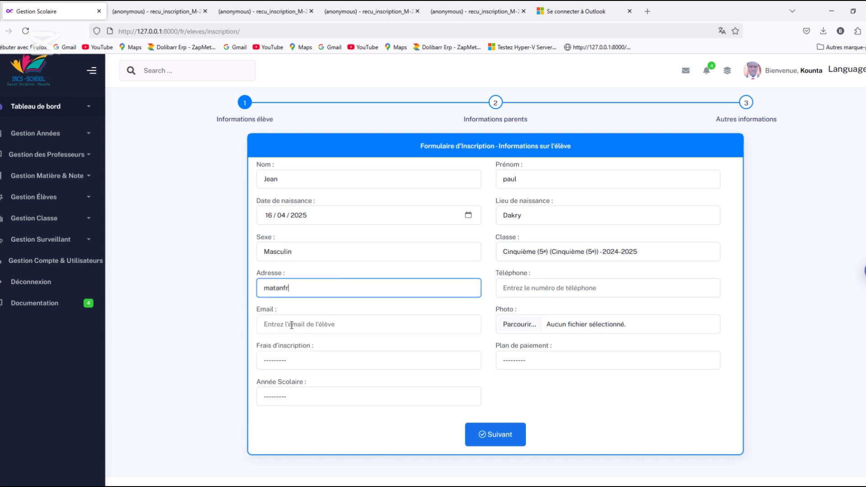
{"action": "left_click", "coordinate": [541, 292]}
{"action": "type", "text": "23456765"}
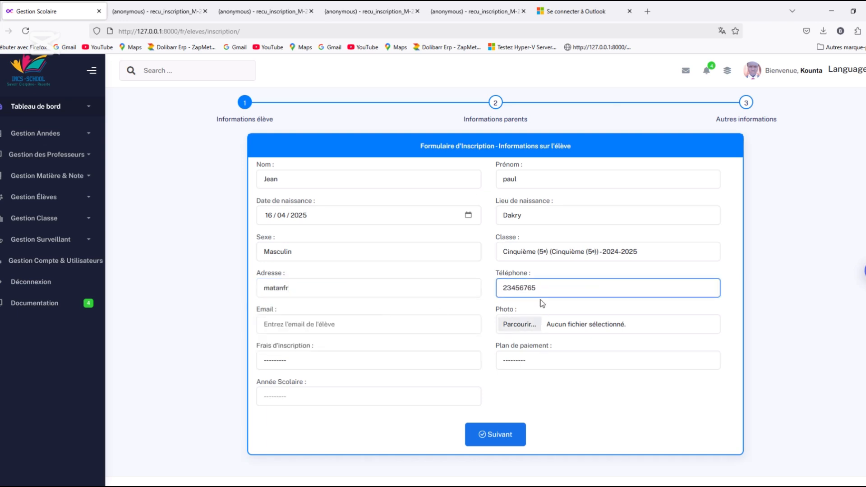
Attach the image TECHSINFORMATIQUE _C.png as the pupil's photo and fill in the pupil's e-mail
{"action": "left_click", "coordinate": [520, 325]}
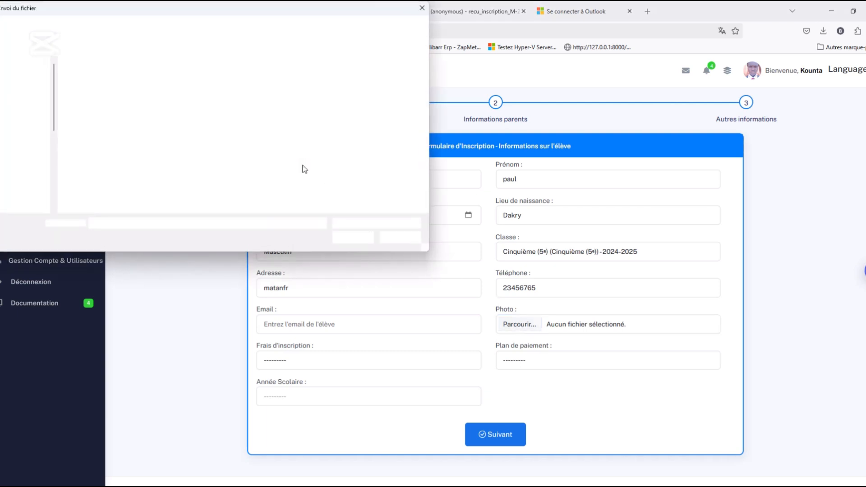
{"action": "left_click", "coordinate": [234, 180]}
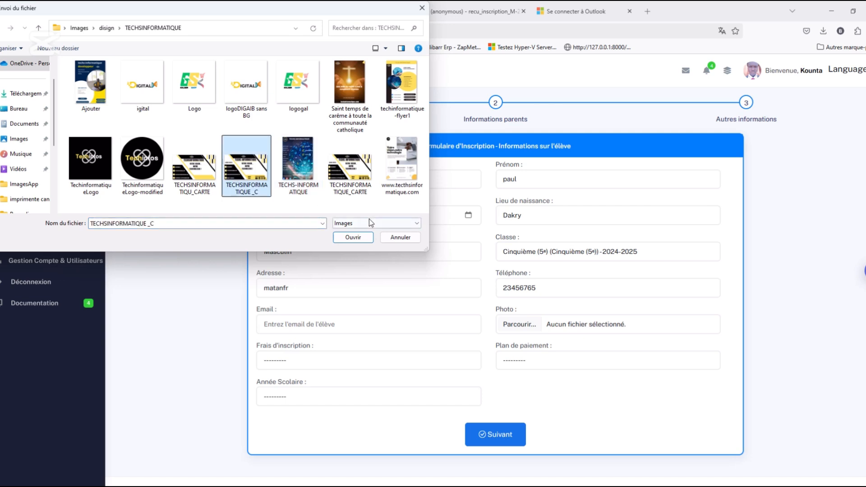
{"action": "left_click", "coordinate": [353, 238]}
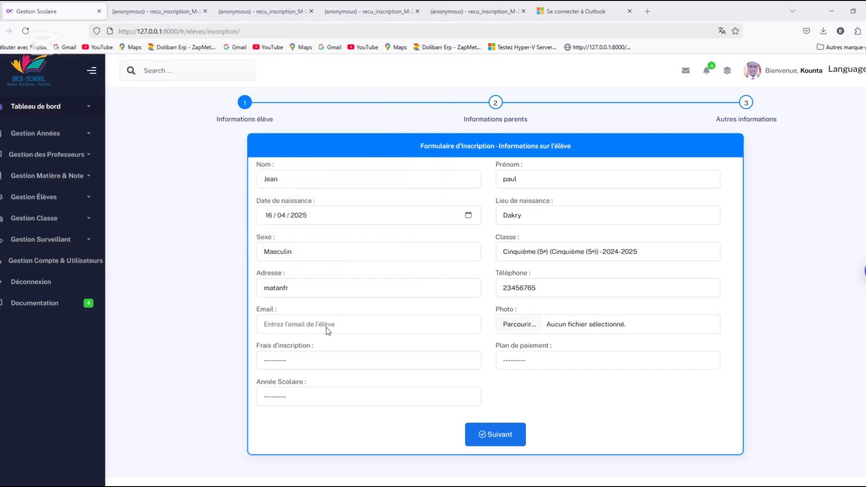
{"action": "left_click", "coordinate": [306, 325]}
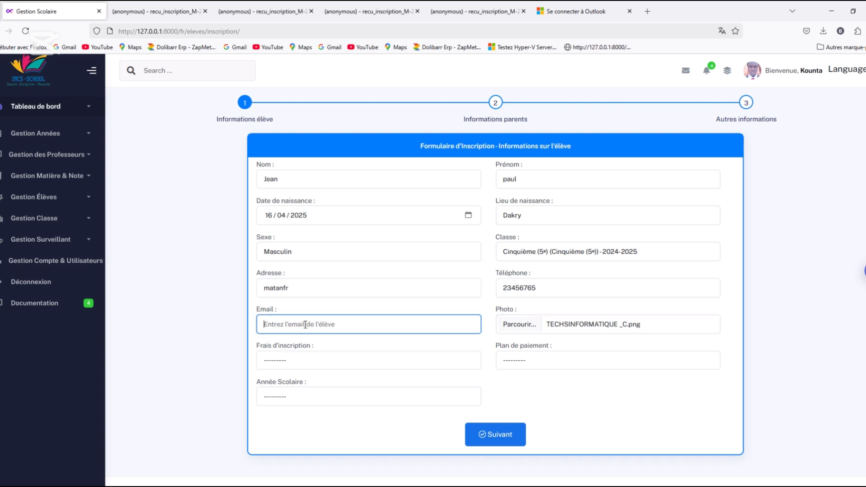
{"action": "left_click", "coordinate": [461, 352]}
Set the payment plan to Trimestriel, the registration fee to Payée and the school year to 2024-2025
{"action": "left_click", "coordinate": [532, 362]}
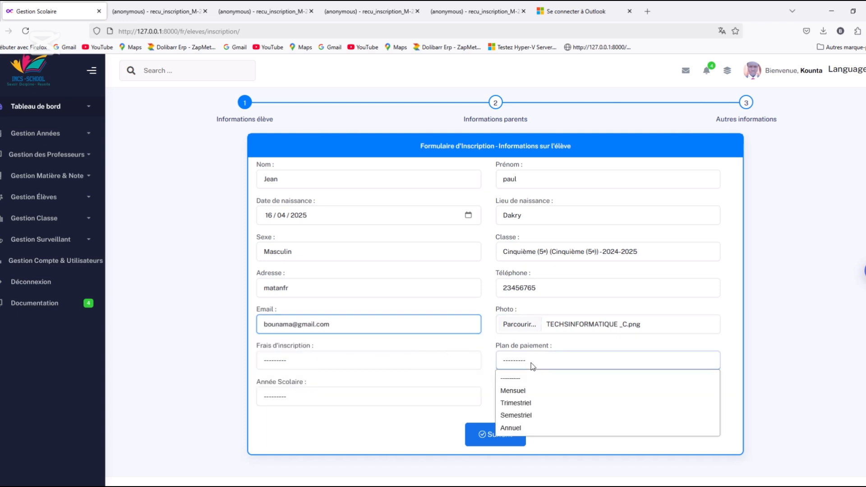
{"action": "left_click", "coordinate": [524, 404]}
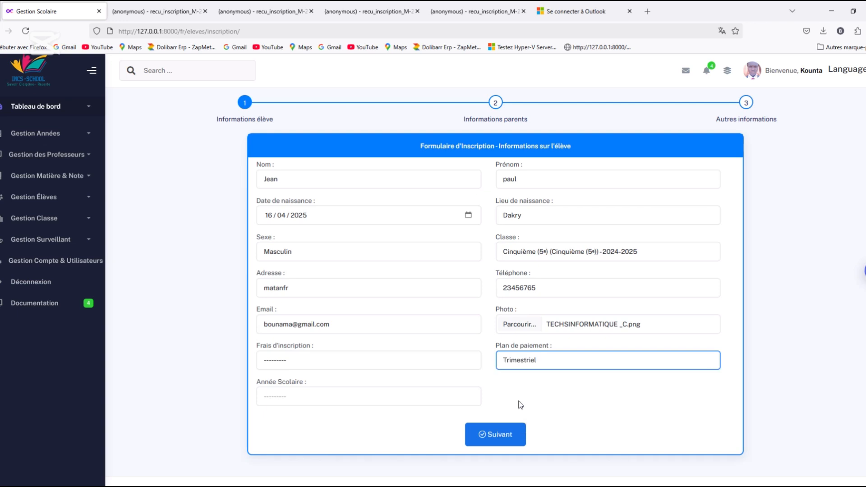
{"action": "left_click", "coordinate": [398, 367]}
{"action": "left_click", "coordinate": [322, 391]}
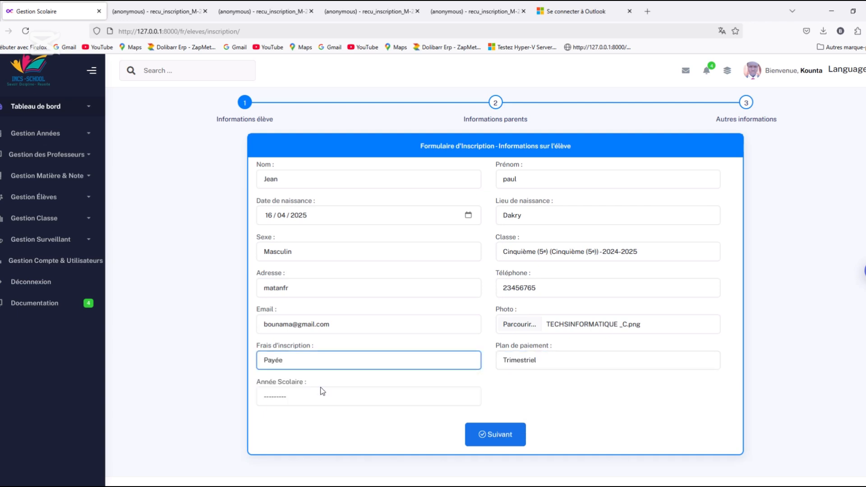
{"action": "left_click", "coordinate": [340, 397]}
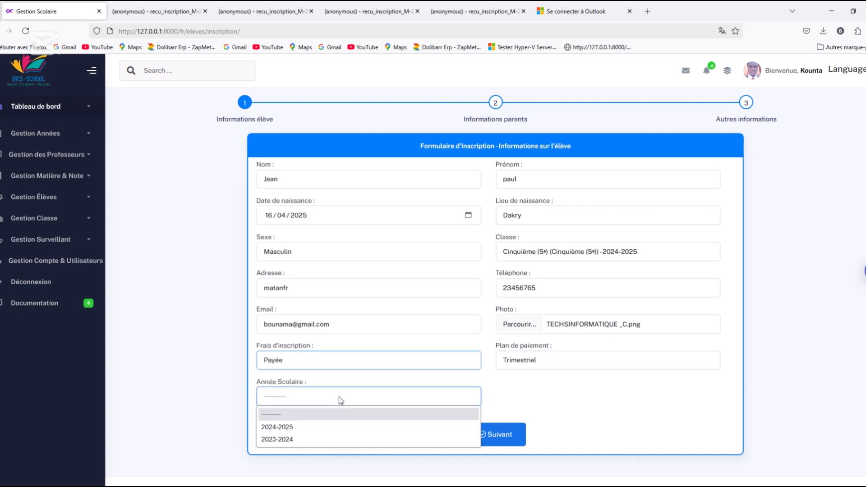
{"action": "left_click", "coordinate": [298, 426]}
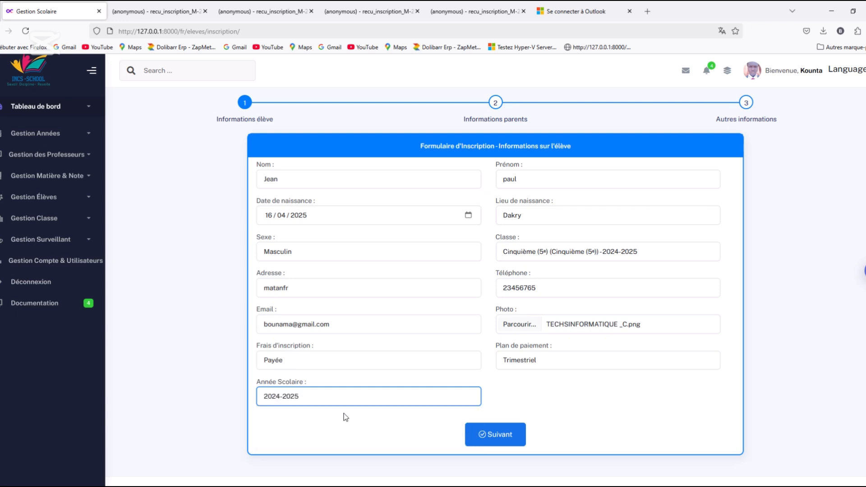
Continue to the parents' information and fill in the father's name and telephone number
{"action": "left_click", "coordinate": [498, 440]}
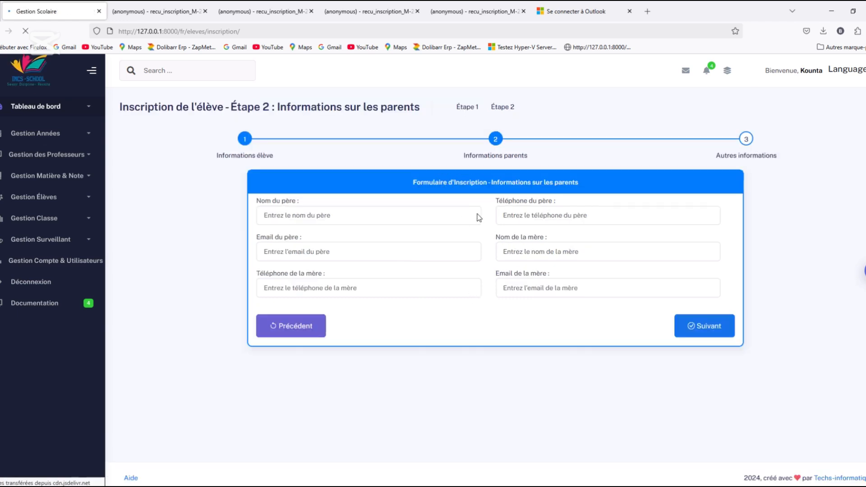
{"action": "left_click", "coordinate": [405, 220]}
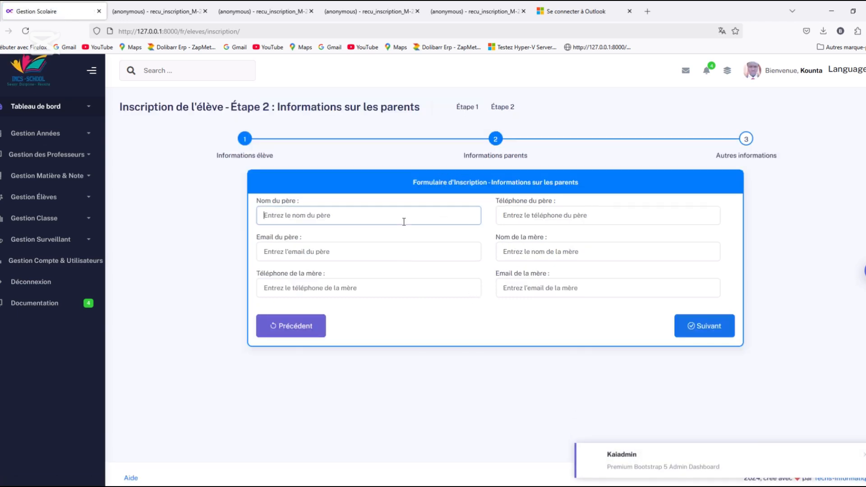
{"action": "left_click", "coordinate": [358, 250]}
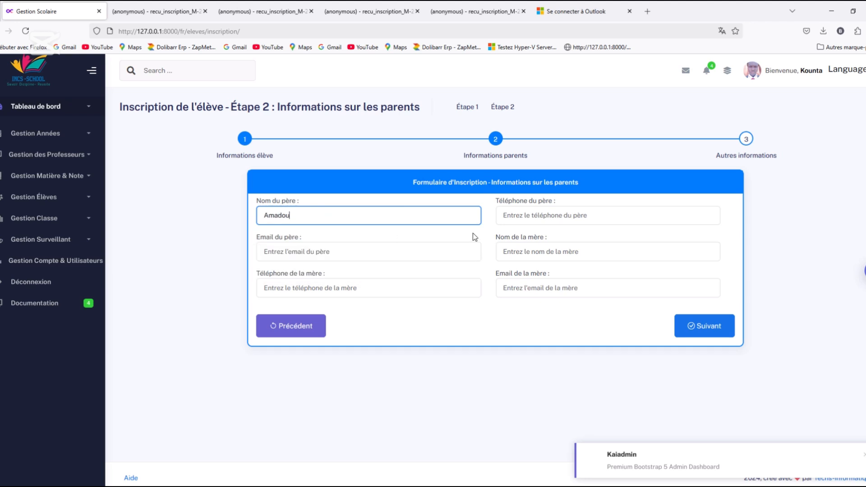
{"action": "left_click", "coordinate": [534, 219]}
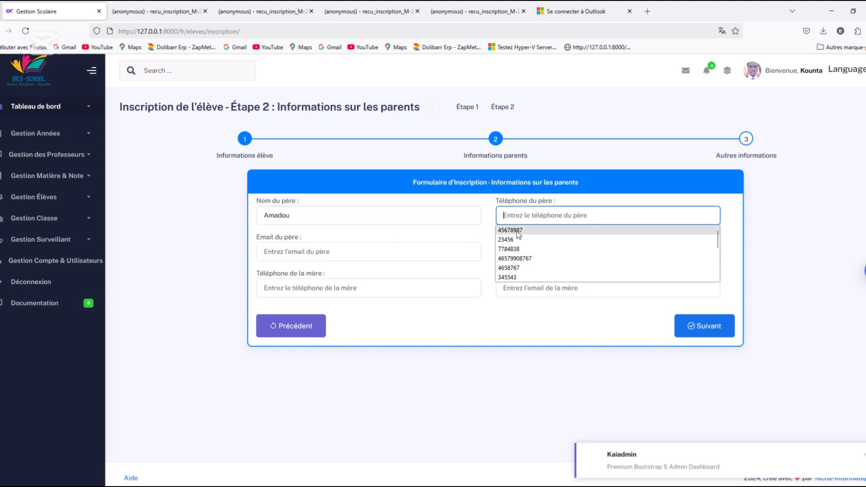
{"action": "left_click", "coordinate": [519, 259]}
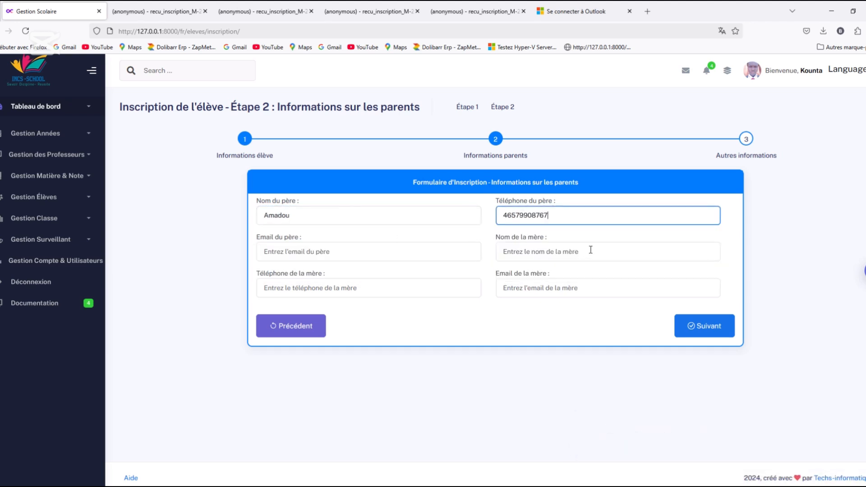
Fill in the mother's name and the father's e-mail
{"action": "left_click", "coordinate": [591, 250]}
{"action": "left_click", "coordinate": [548, 289]}
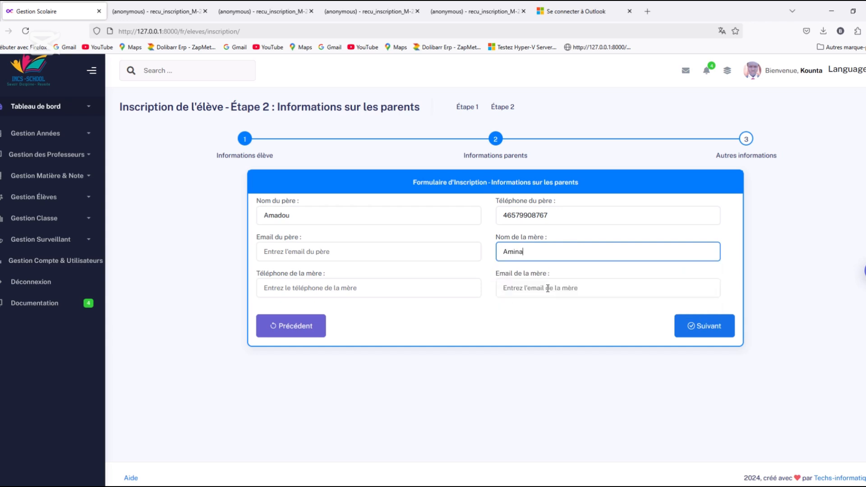
{"action": "left_click", "coordinate": [393, 246]}
{"action": "left_click", "coordinate": [333, 294]}
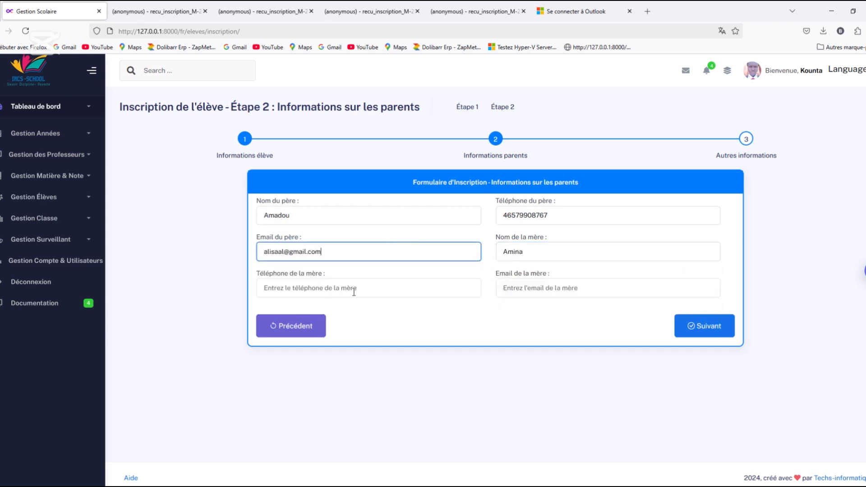
Fill in the mother's telephone number and e-mail, and continue to the additional information stage of the registration
{"action": "left_click", "coordinate": [354, 292]}
{"action": "left_click", "coordinate": [355, 329]}
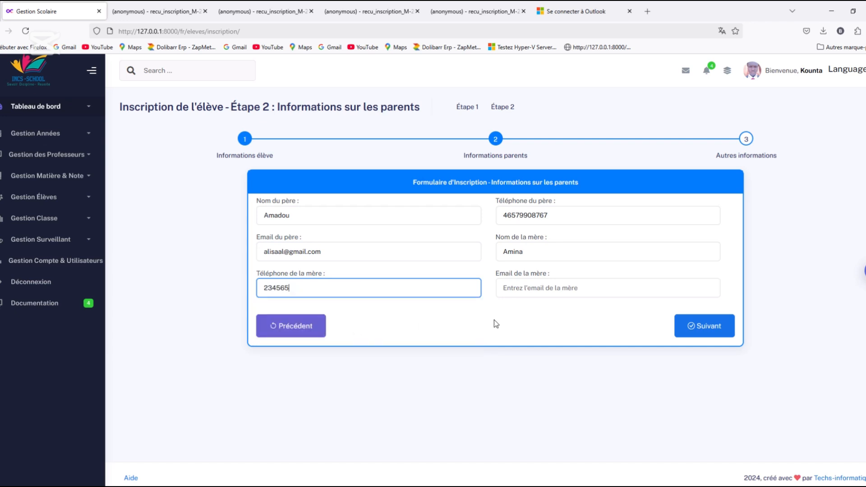
{"action": "left_click", "coordinate": [567, 287]}
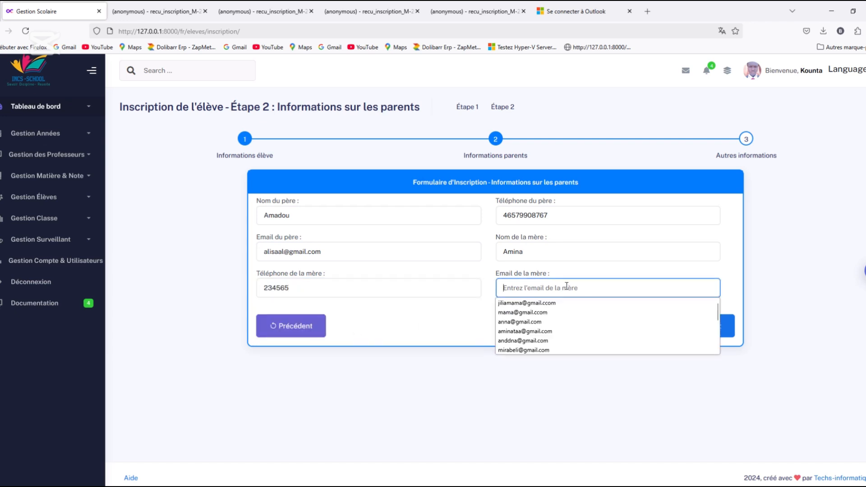
{"action": "left_click", "coordinate": [545, 331]}
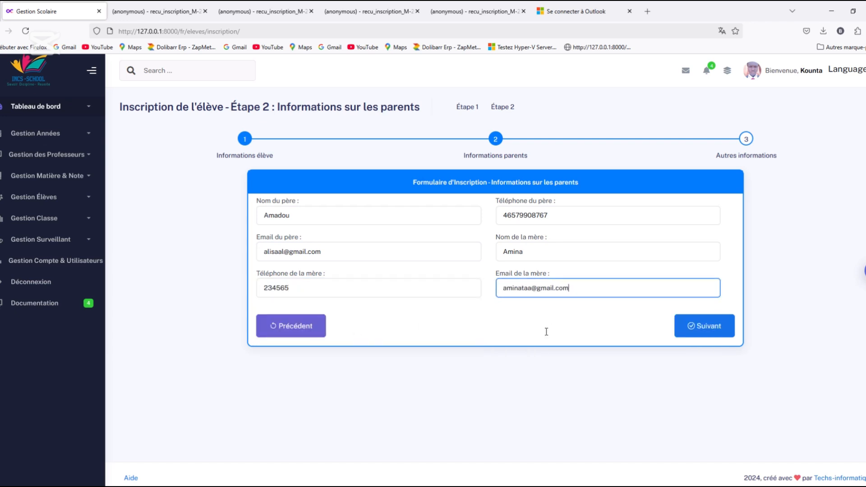
{"action": "left_click", "coordinate": [687, 334]}
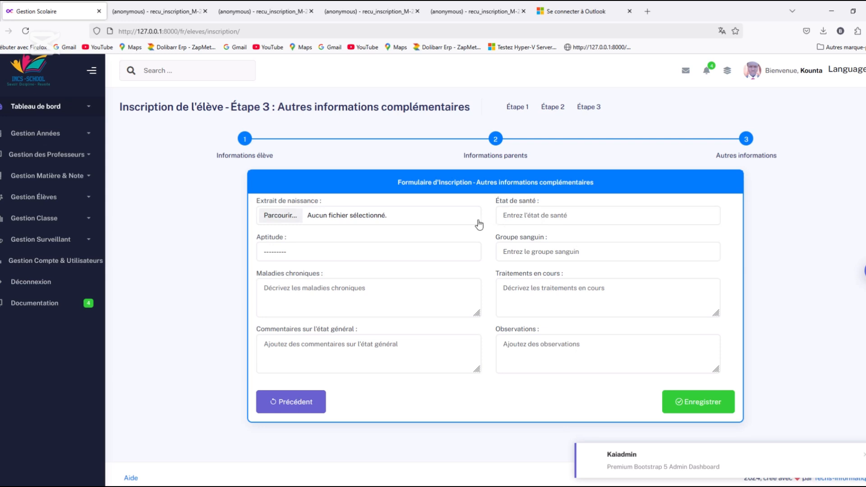
{"action": "left_click", "coordinate": [454, 214]}
{"action": "left_click", "coordinate": [278, 217]}
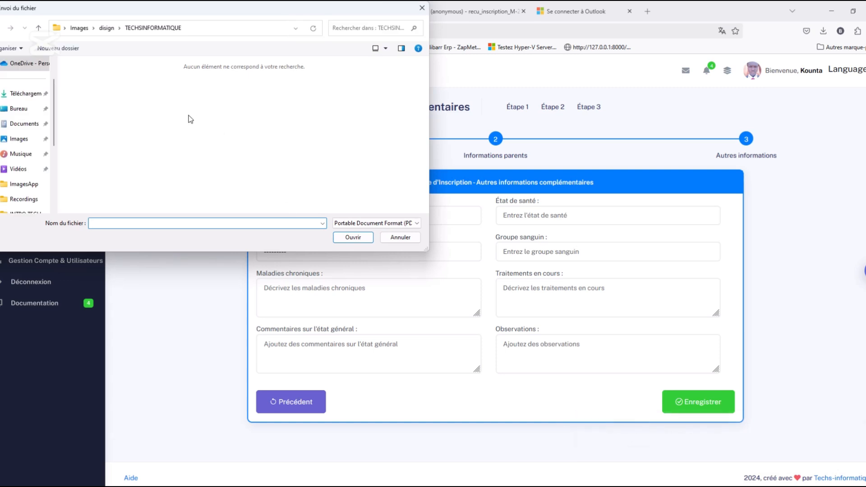
{"action": "left_click", "coordinate": [423, 8]}
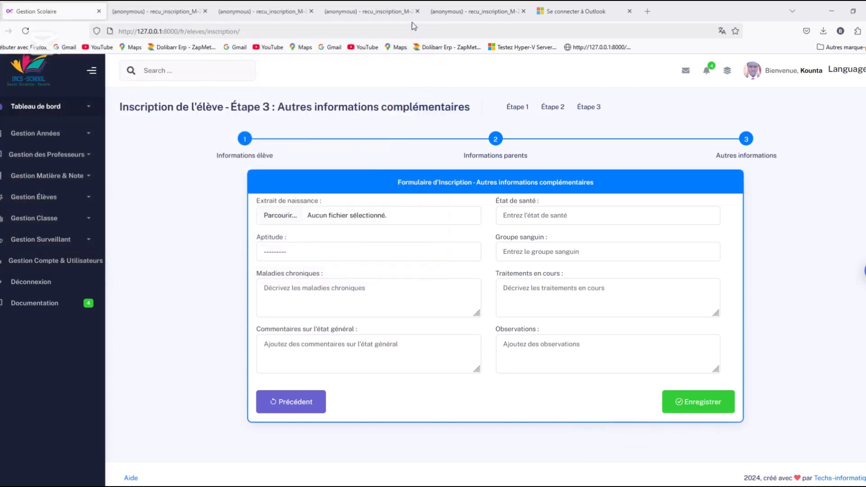
Attach the PDF file eerer from the Documents folder as the pupil's birth certificate
{"action": "left_click", "coordinate": [281, 217]}
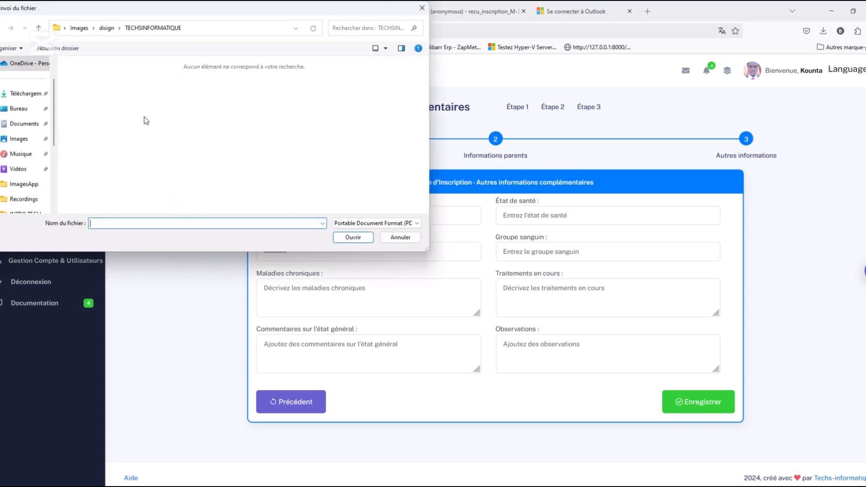
{"action": "left_click", "coordinate": [21, 124]}
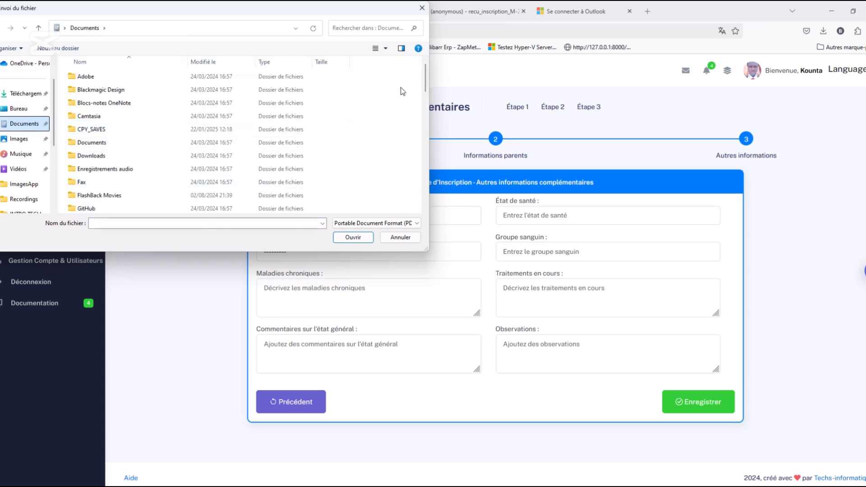
{"action": "scroll", "coordinate": [408, 158], "scroll_direction": "down", "scroll_amount": 5}
{"action": "scroll", "coordinate": [407, 158], "scroll_direction": "down", "scroll_amount": 5}
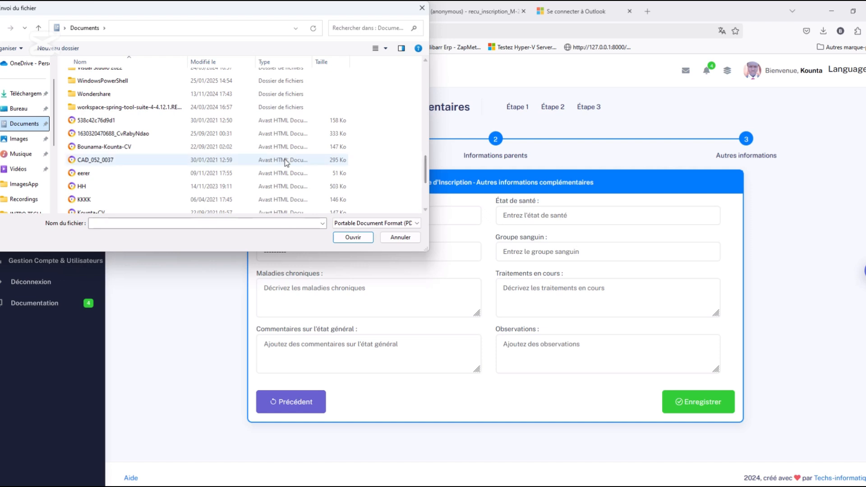
{"action": "left_click", "coordinate": [245, 173]}
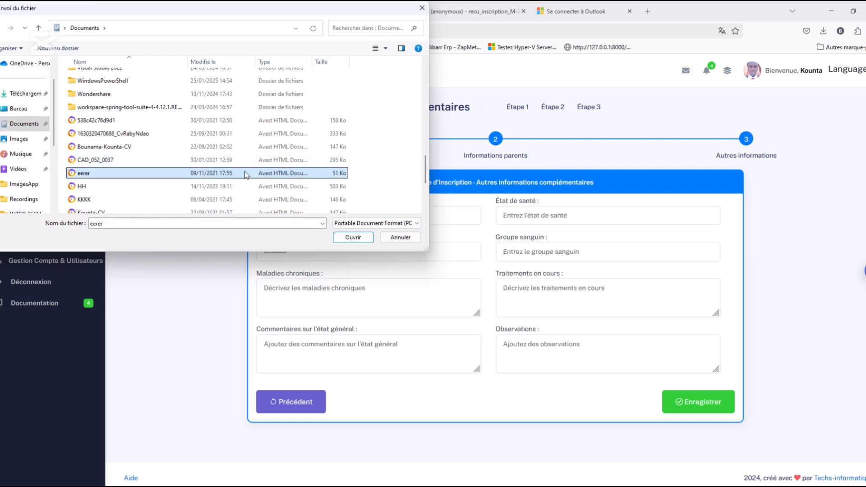
{"action": "left_click", "coordinate": [354, 237]}
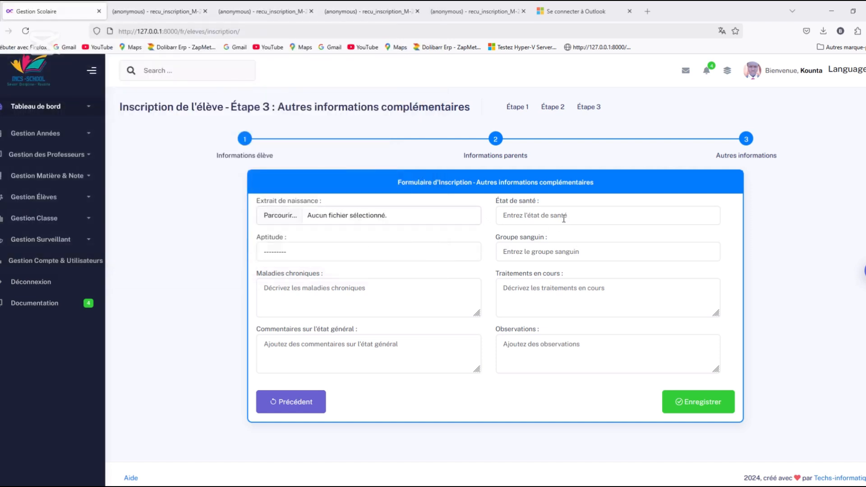
Set the pupil's state of health to paf and the blood group to O+
{"action": "left_click", "coordinate": [564, 217]}
{"action": "left_click", "coordinate": [565, 217]}
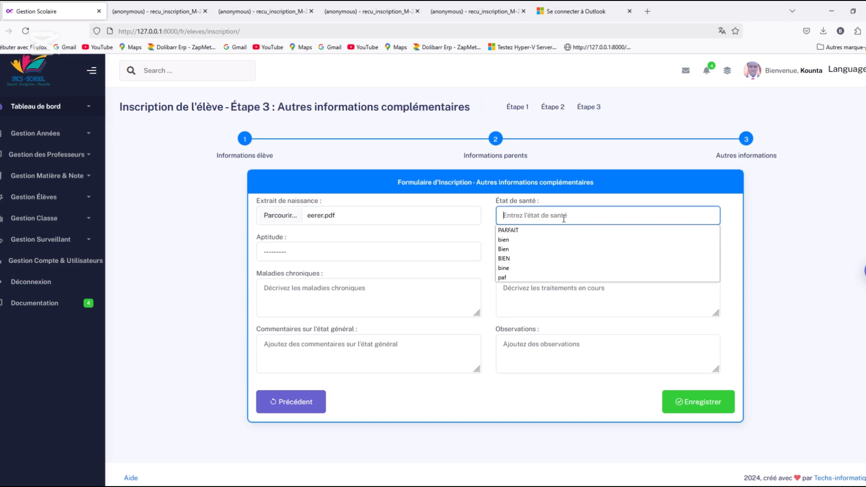
{"action": "left_click", "coordinate": [524, 277]}
{"action": "left_click", "coordinate": [578, 255]}
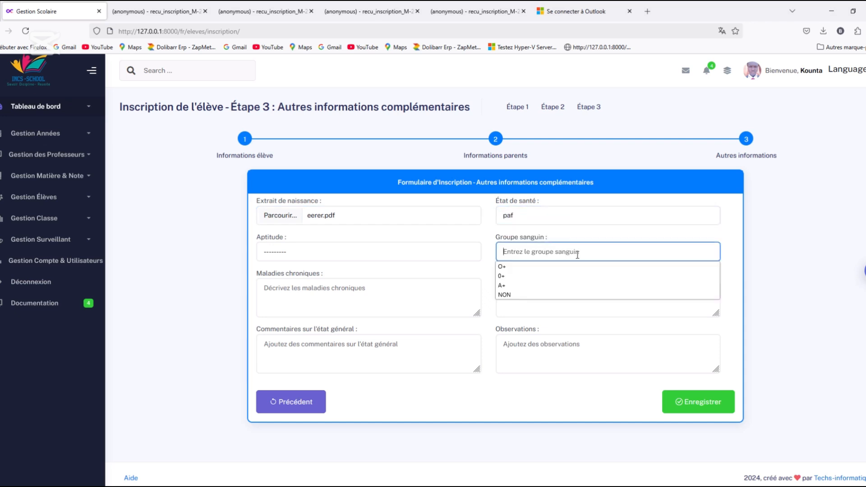
{"action": "left_click", "coordinate": [514, 267]}
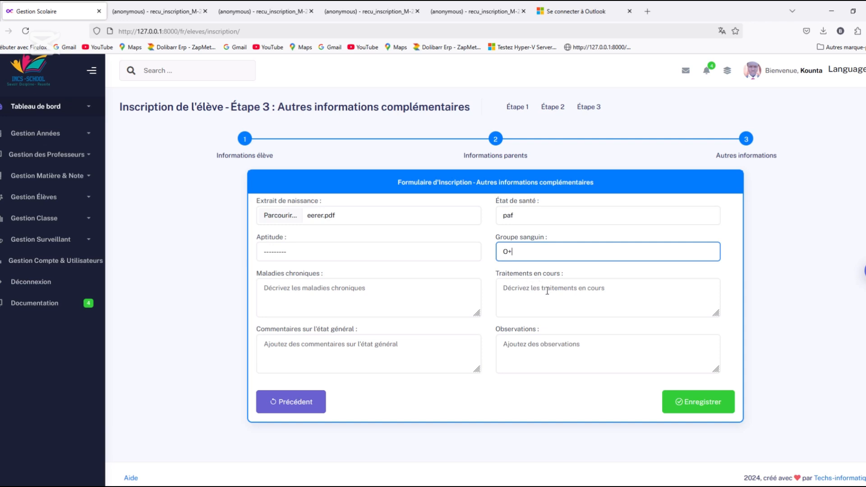
Enter "non" for both the current treatments and the chronic illnesses
{"action": "left_click", "coordinate": [548, 291]}
{"action": "type", "text": "jhh"}
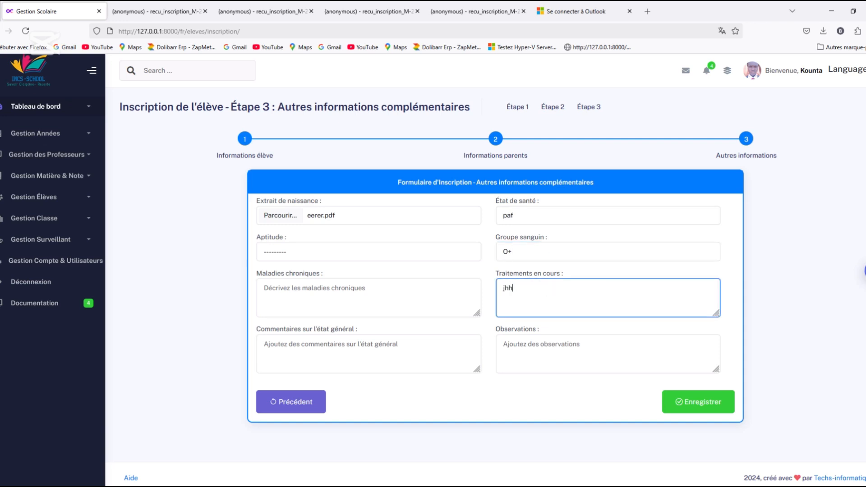
{"action": "key", "text": "BackSpace"}
{"action": "key", "text": "BackSpace"}
{"action": "key", "text": "BackSpace"}
{"action": "type", "text": "nono"}
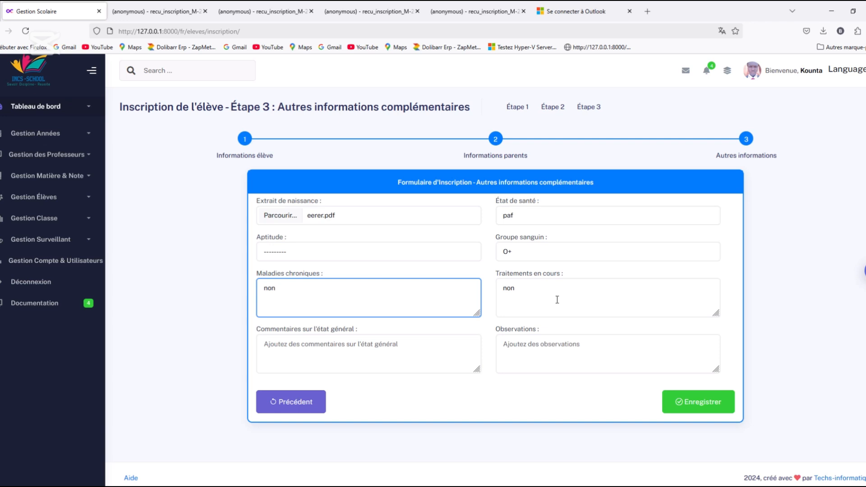
Enter "non" for the general health comments and the observations, and save the pupil's registration
{"action": "left_click", "coordinate": [344, 359]}
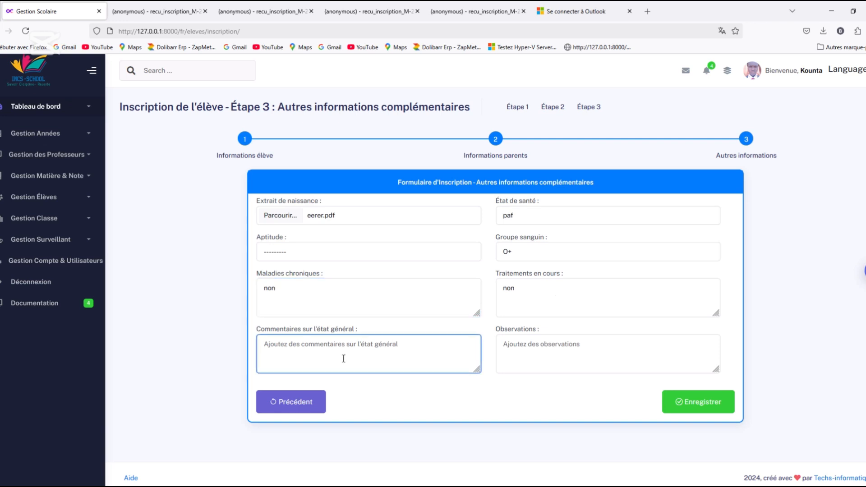
{"action": "type", "text": "non"}
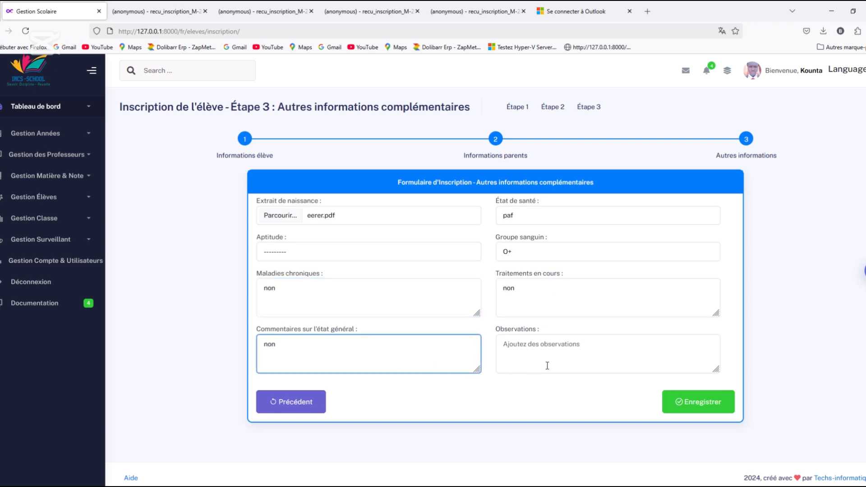
{"action": "left_click", "coordinate": [548, 365]}
{"action": "type", "text": "non"}
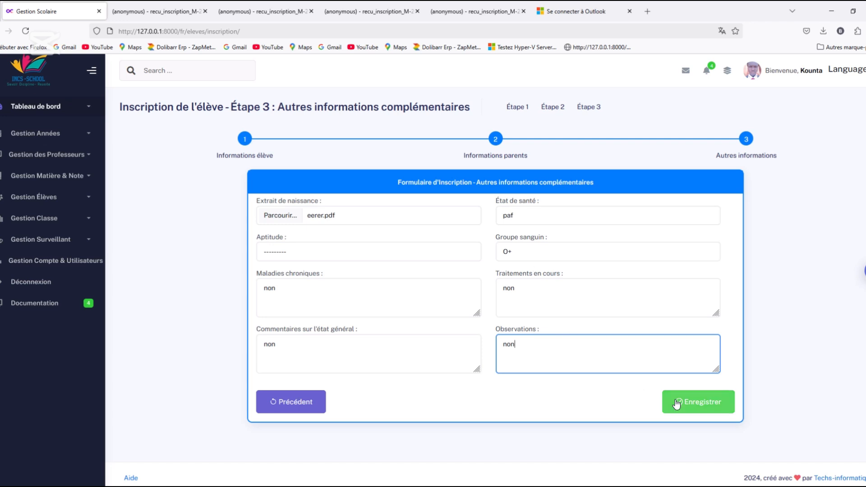
{"action": "left_click", "coordinate": [702, 403]}
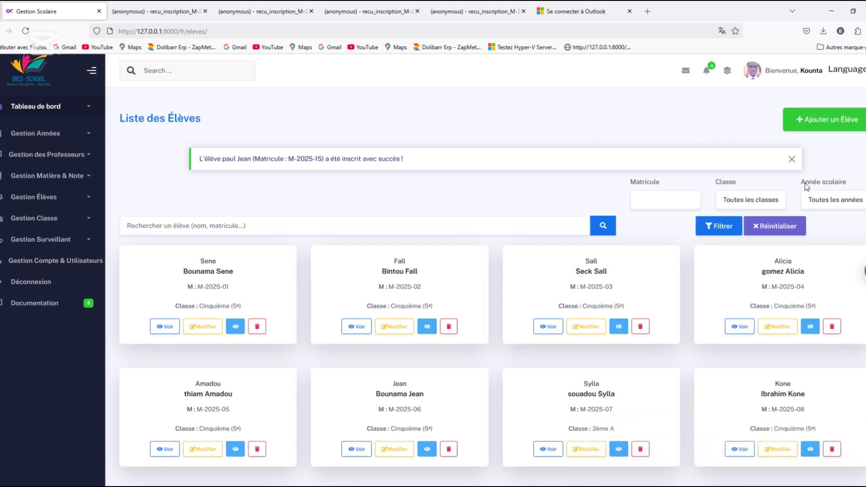
Open the newly registered pupil's details from the pupil list and review the parents, health and documents information
{"action": "scroll", "coordinate": [488, 286], "scroll_direction": "down", "scroll_amount": 5}
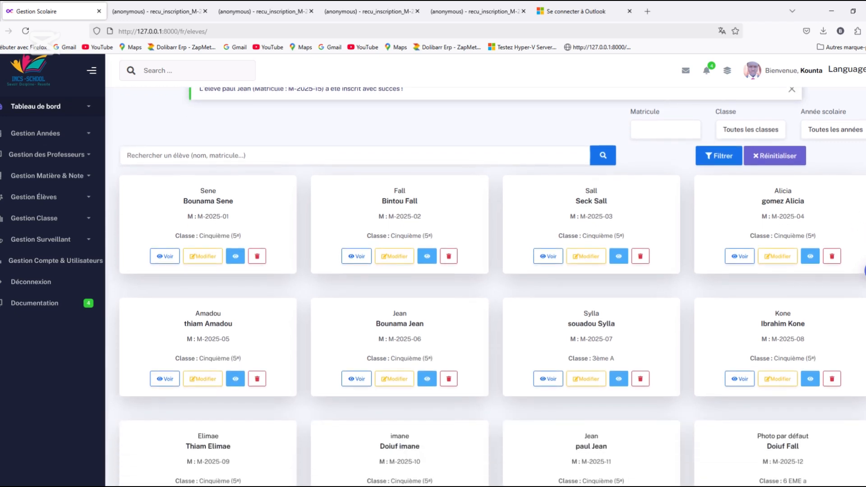
{"action": "scroll", "coordinate": [489, 286], "scroll_direction": "down", "scroll_amount": 2}
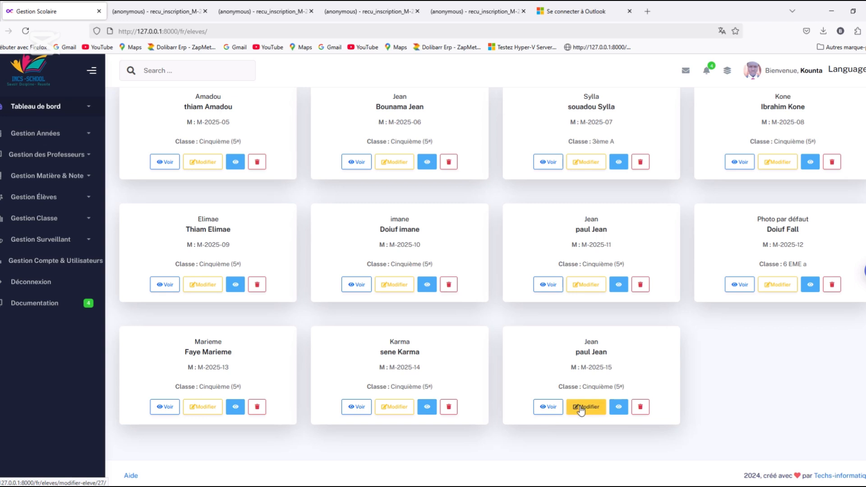
{"action": "left_click", "coordinate": [620, 412]}
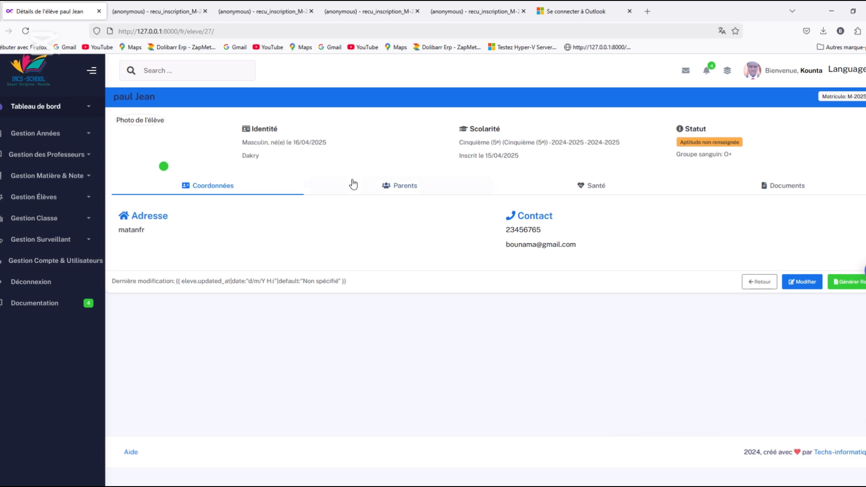
{"action": "left_click", "coordinate": [385, 188]}
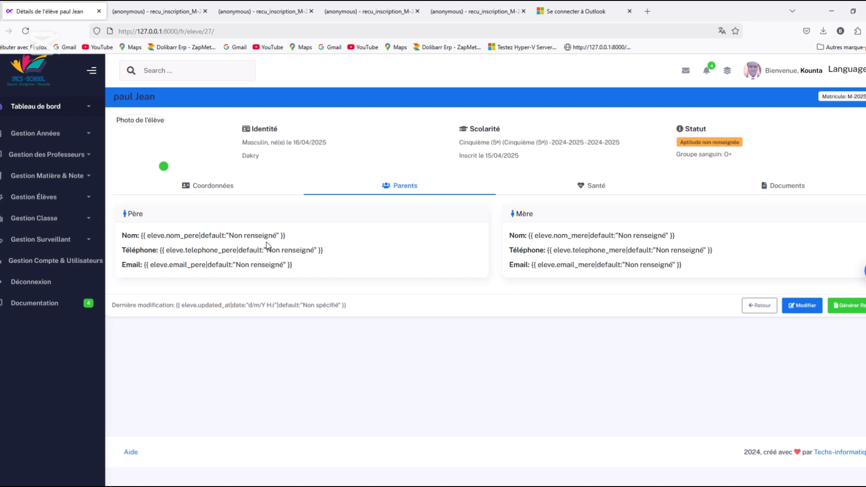
{"action": "left_click", "coordinate": [588, 192]}
{"action": "left_click", "coordinate": [770, 193]}
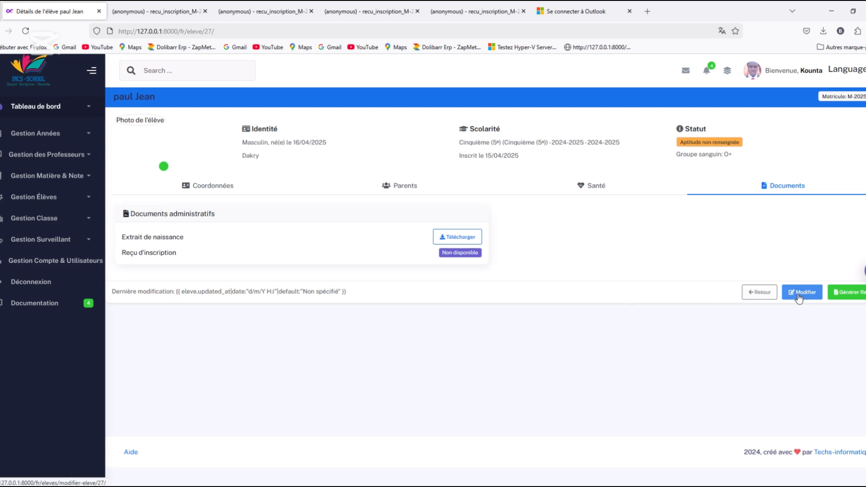
Generate the pupil's registration receipt and review the administrative and personal information in the resulting PDF
{"action": "left_click", "coordinate": [862, 293]}
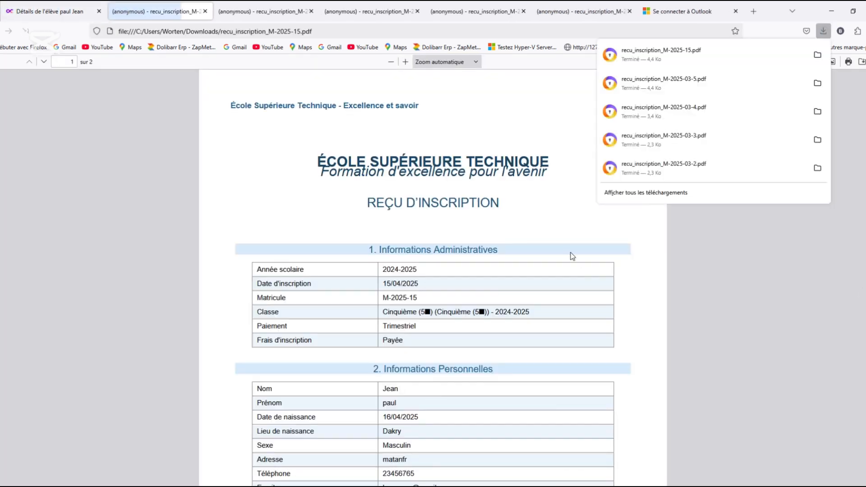
{"action": "left_click", "coordinate": [522, 210]}
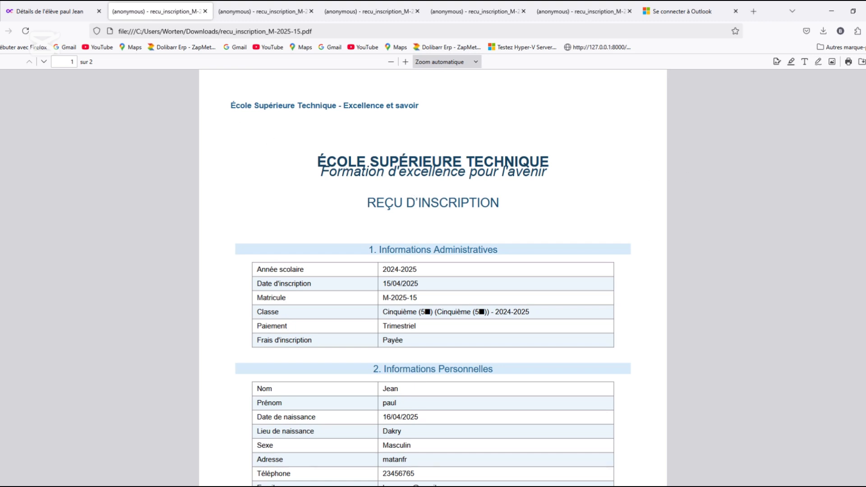
{"action": "scroll", "coordinate": [274, 144], "scroll_direction": "down", "scroll_amount": 1}
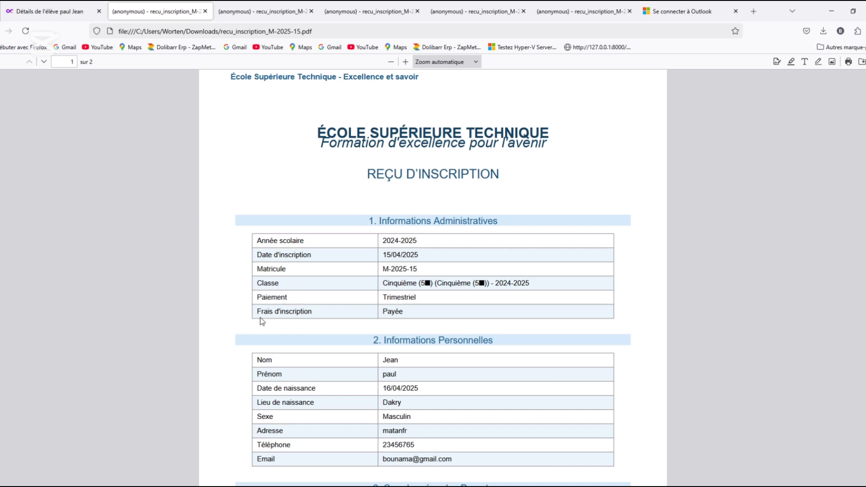
Review the parents' contact details, medical information and signature sections across both pages of the registration receipt
{"action": "scroll", "coordinate": [284, 312], "scroll_direction": "down", "scroll_amount": 8}
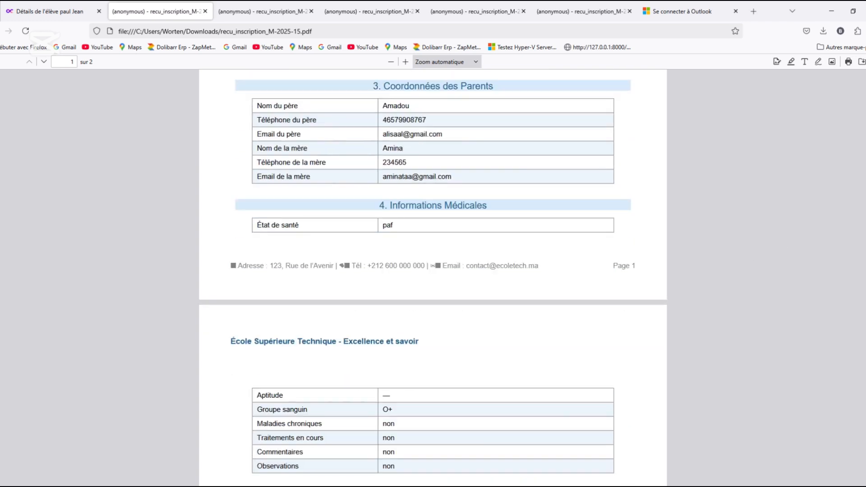
{"action": "scroll", "coordinate": [448, 208], "scroll_direction": "up", "scroll_amount": 3}
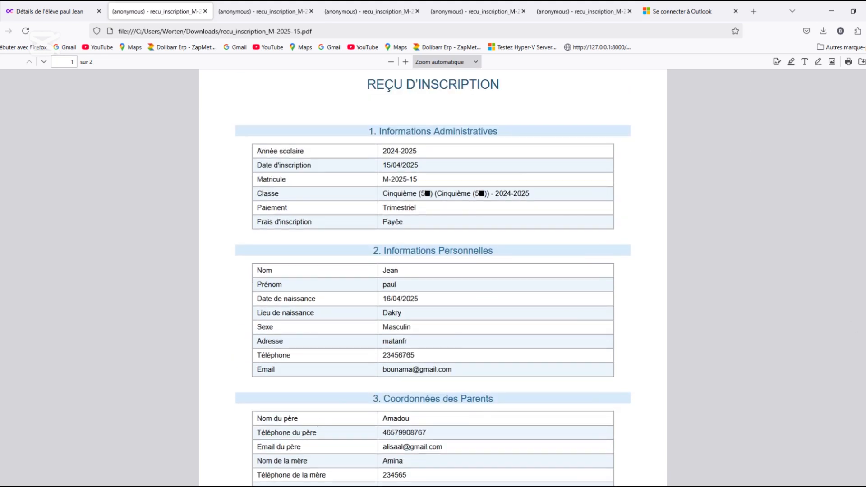
{"action": "scroll", "coordinate": [433, 278], "scroll_direction": "down", "scroll_amount": 10}
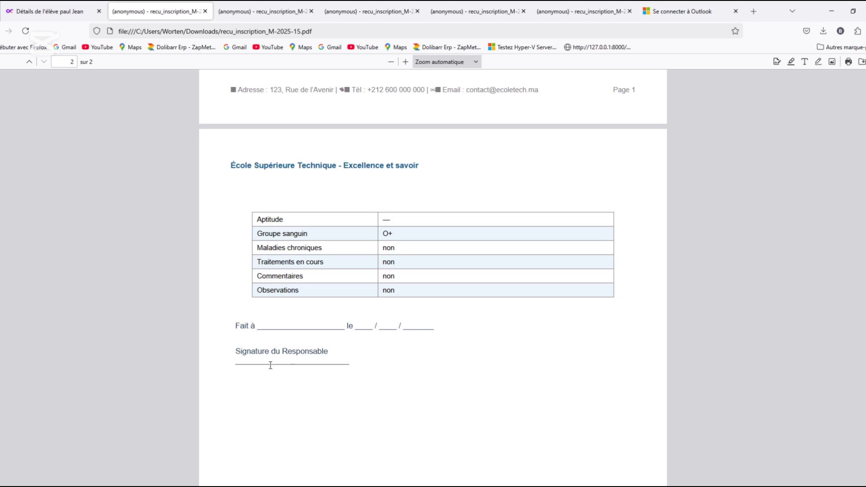
{"action": "left_click_drag", "start_coordinate": [864, 316], "coordinate": [855, 105]}
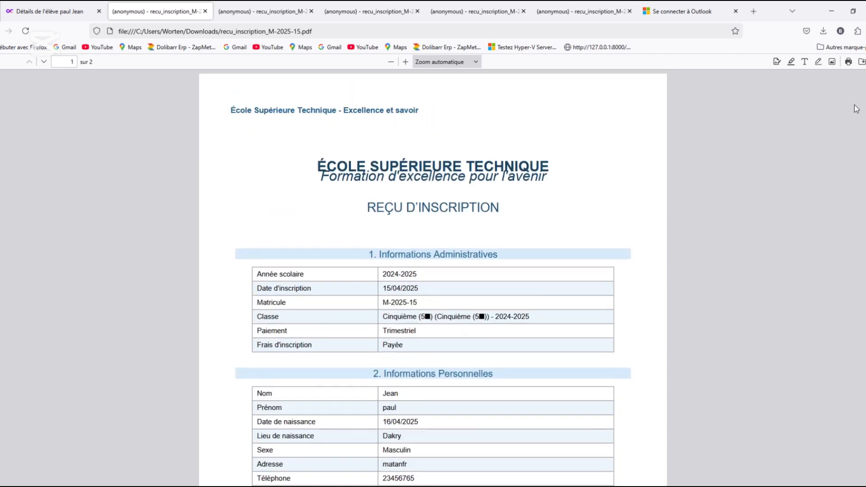
Return to the pupil list, open the newly registered pupil's grade report and review both the Semestre 2 and Semestre 1 reports
{"action": "left_click", "coordinate": [71, 10]}
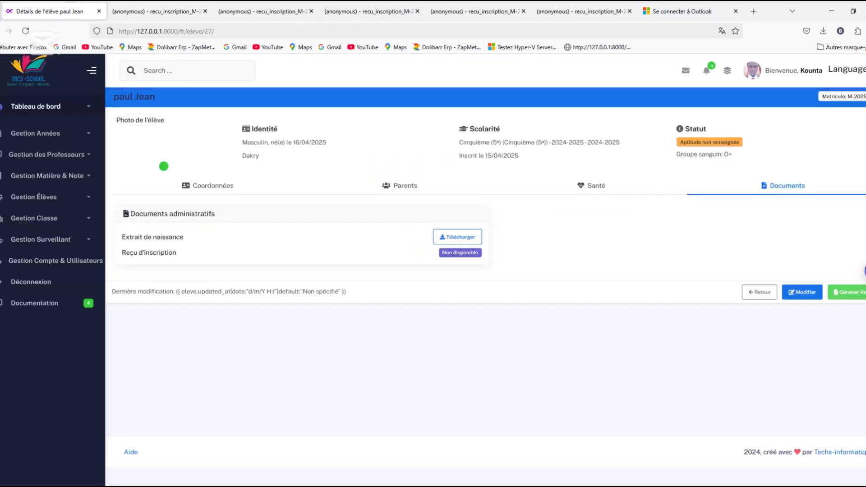
{"action": "key", "text": "alt+Left"}
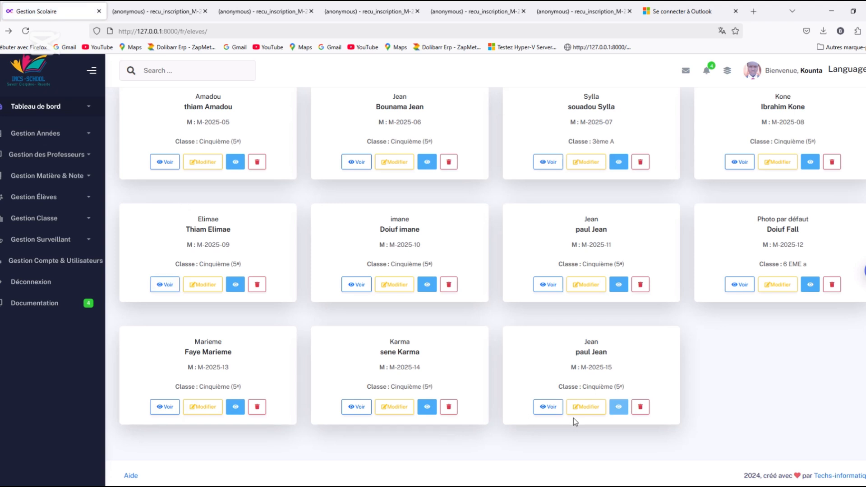
{"action": "left_click", "coordinate": [545, 412]}
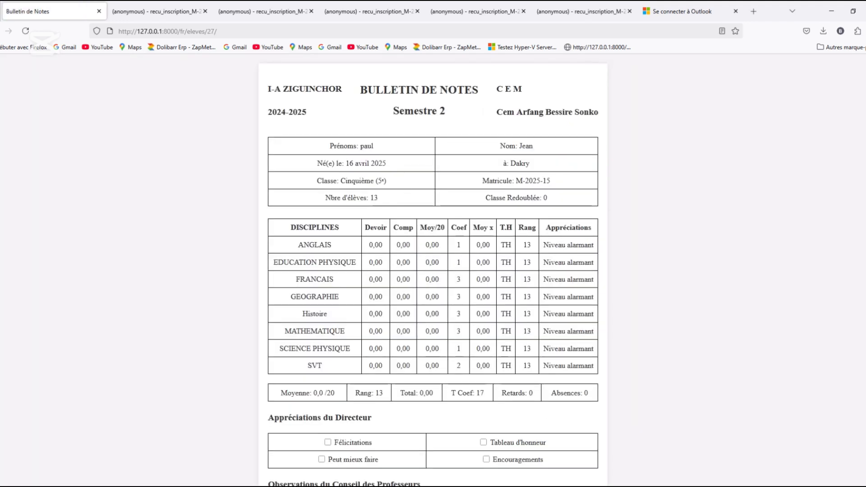
{"action": "scroll", "coordinate": [433, 271], "scroll_direction": "down", "scroll_amount": 5}
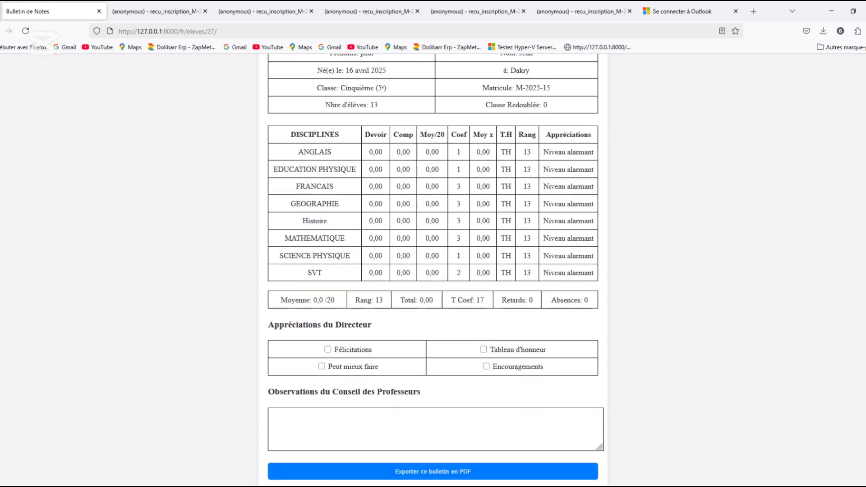
{"action": "scroll", "coordinate": [433, 271], "scroll_direction": "down", "scroll_amount": 5}
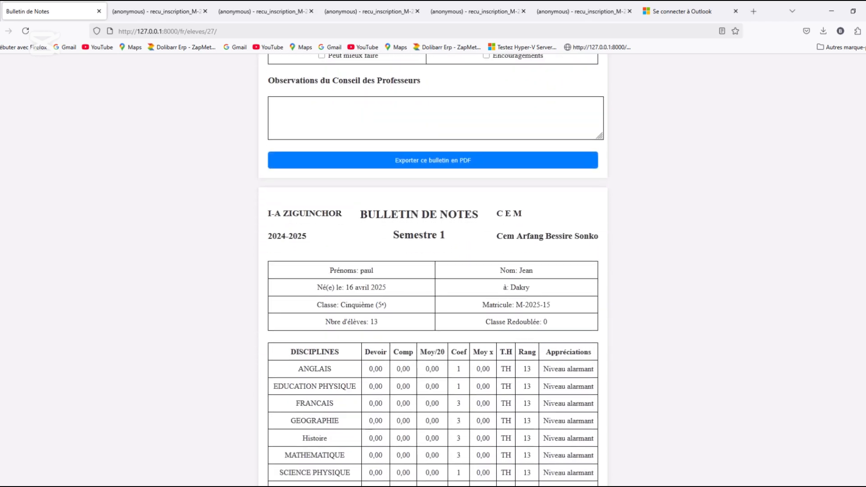
{"action": "scroll", "coordinate": [433, 271], "scroll_direction": "down", "scroll_amount": 5}
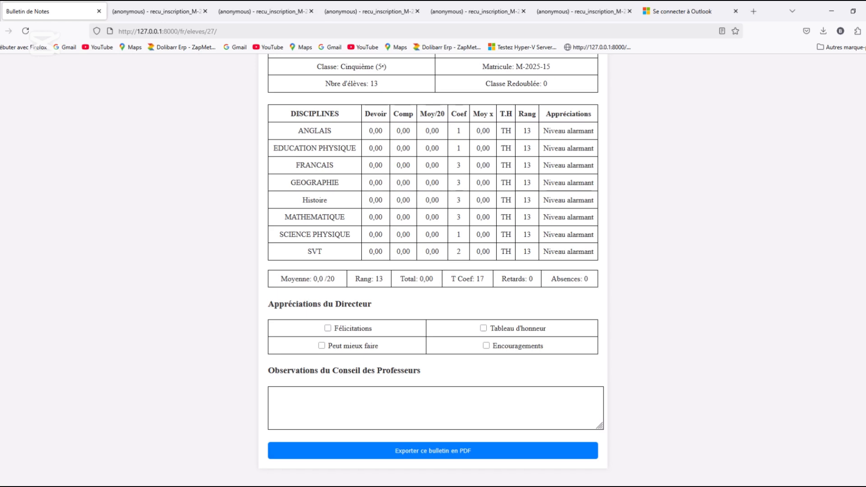
{"action": "scroll", "coordinate": [433, 270], "scroll_direction": "down", "scroll_amount": 8}
{"action": "scroll", "coordinate": [434, 271], "scroll_direction": "up", "scroll_amount": 1}
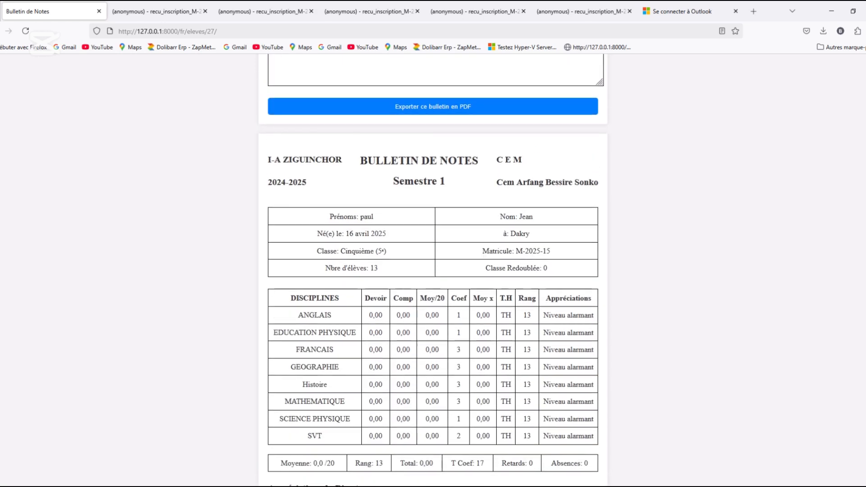
{"action": "scroll", "coordinate": [434, 271], "scroll_direction": "up", "scroll_amount": 5}
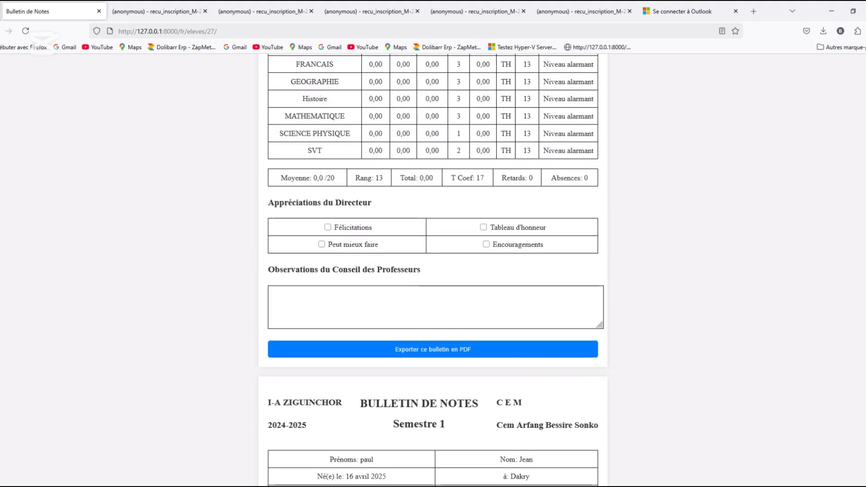
{"action": "scroll", "coordinate": [433, 271], "scroll_direction": "down", "scroll_amount": 7}
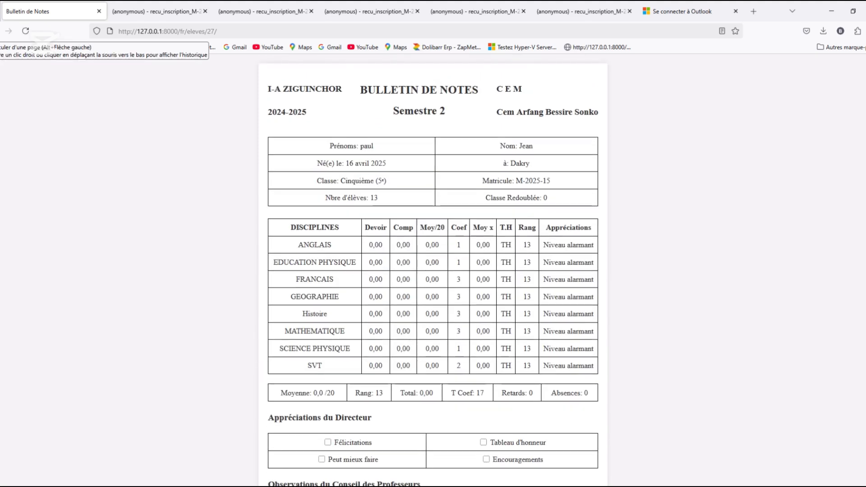
Leave the grade report and open the list of subjects
{"action": "left_click", "coordinate": [8, 31]}
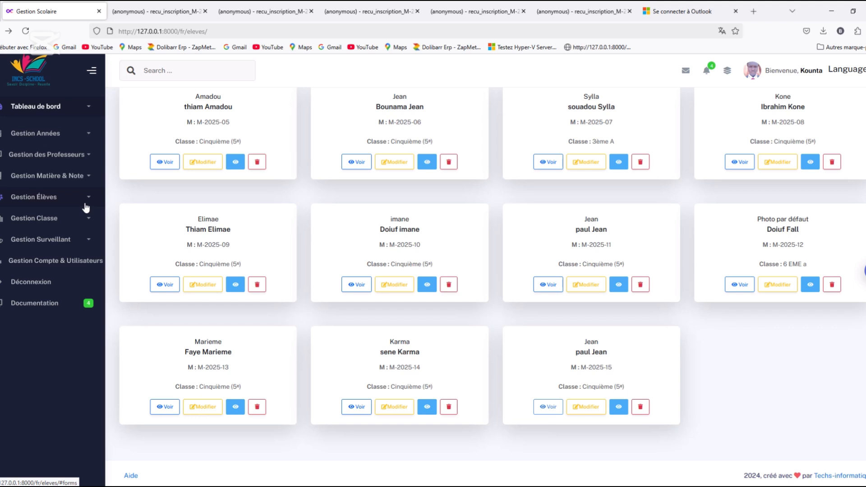
{"action": "left_click", "coordinate": [88, 176]}
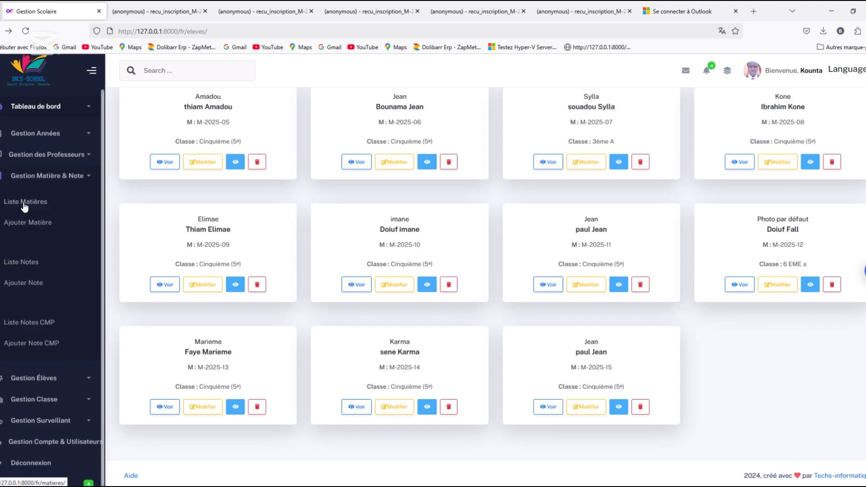
{"action": "left_click", "coordinate": [25, 207]}
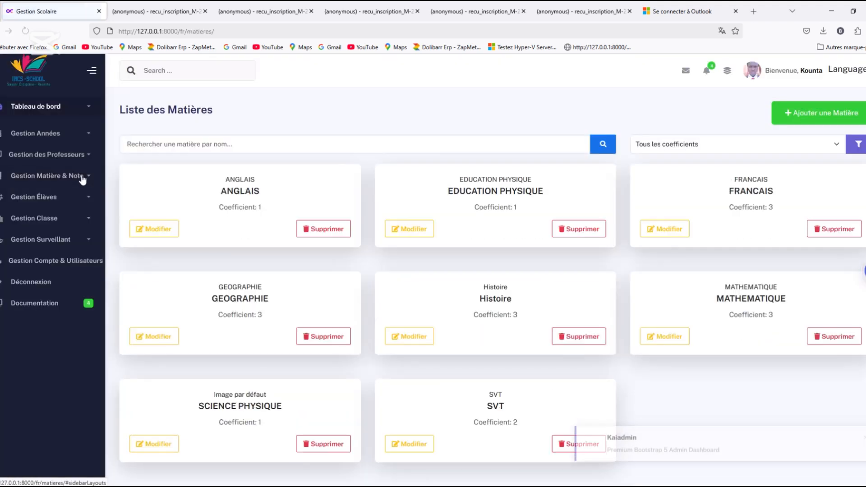
Add and save a grade of 15 for the newly registered pupil on the ANGLAIS assignment of 2025-02-21
{"action": "left_click", "coordinate": [82, 177]}
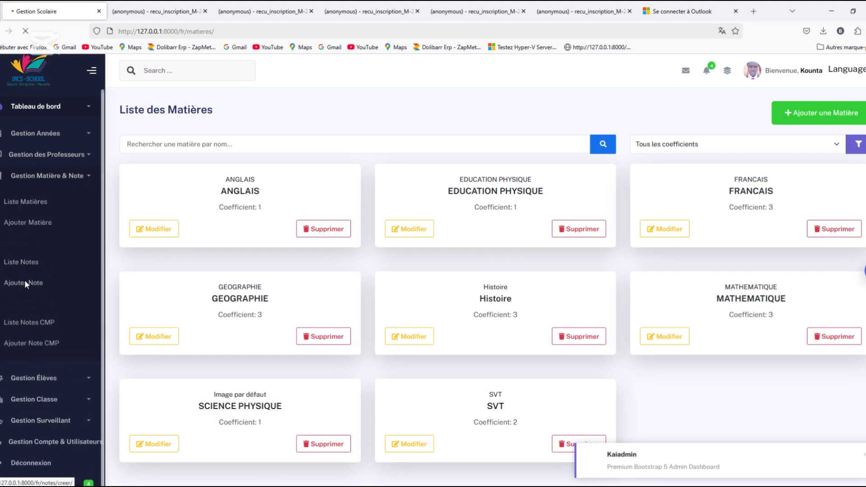
{"action": "left_click", "coordinate": [385, 187]}
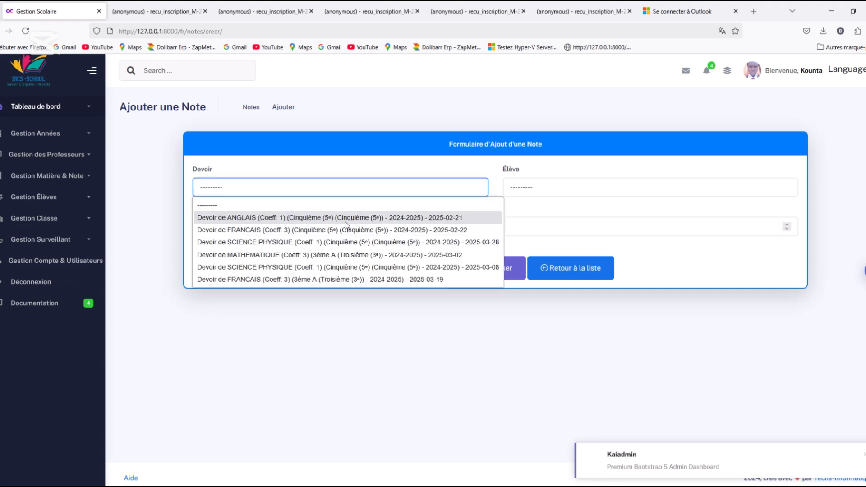
{"action": "left_click", "coordinate": [347, 219]}
{"action": "left_click", "coordinate": [581, 189]}
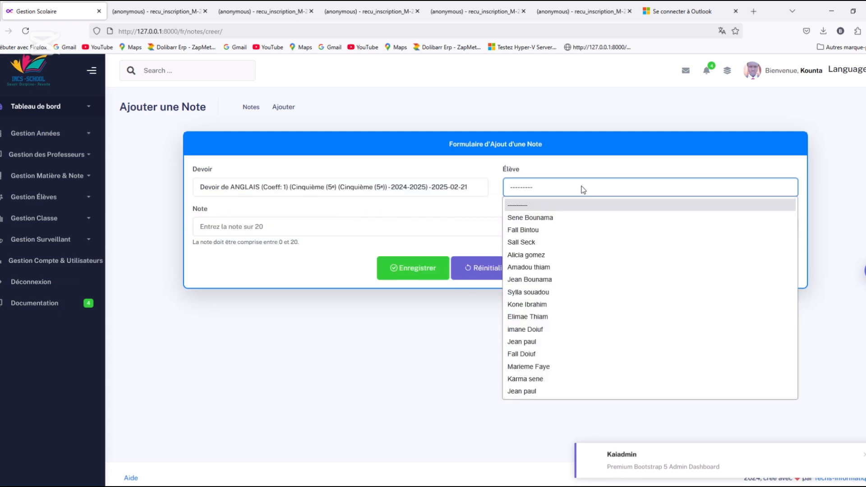
{"action": "left_click", "coordinate": [526, 394]}
{"action": "left_click", "coordinate": [312, 231]}
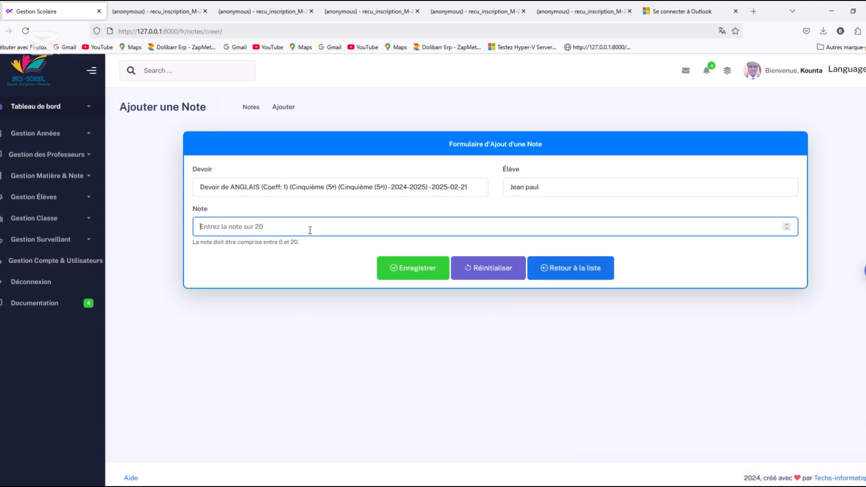
{"action": "type", "text": "15"}
{"action": "left_click", "coordinate": [405, 275]}
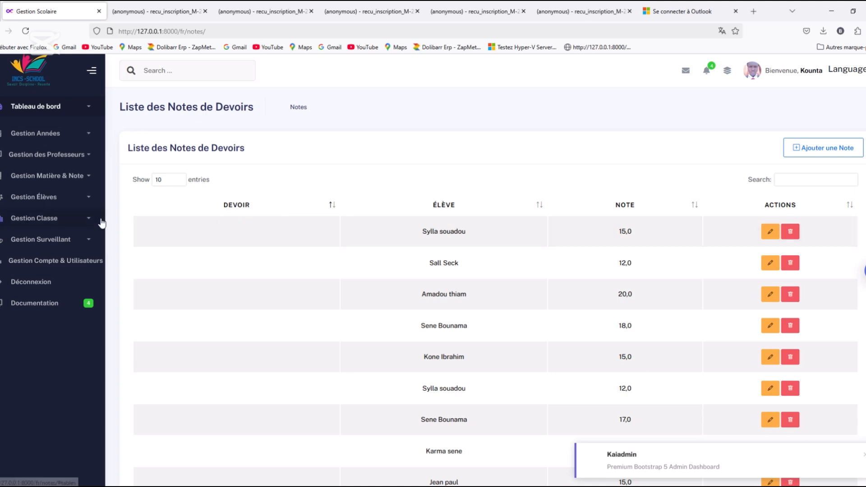
Look through the list of assignment grades and go back to the grade entry form
{"action": "scroll", "coordinate": [533, 265], "scroll_direction": "down", "scroll_amount": 1}
{"action": "scroll", "coordinate": [640, 361], "scroll_direction": "down", "scroll_amount": 2}
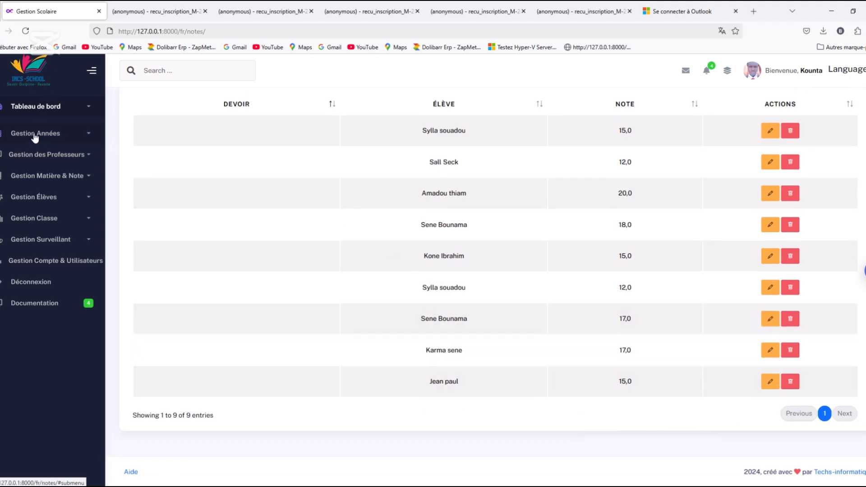
{"action": "key", "text": "alt+Left"}
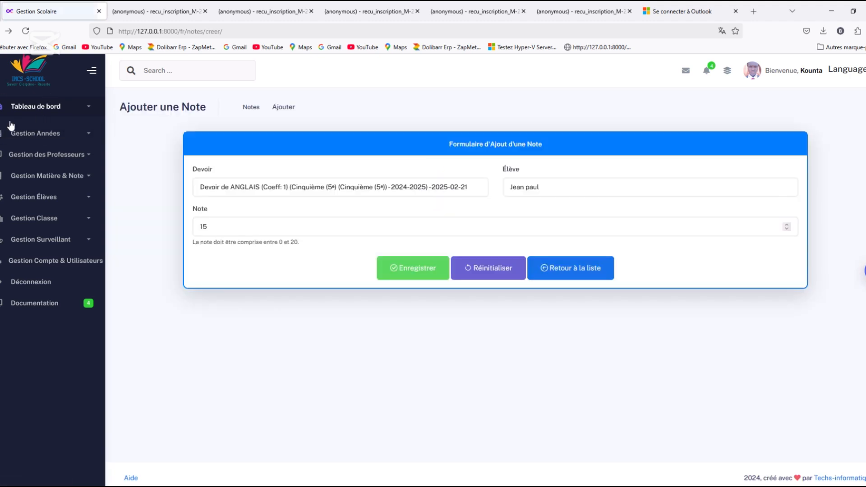
Open the general pupil list and look through all the pupil cards
{"action": "left_click", "coordinate": [91, 199]}
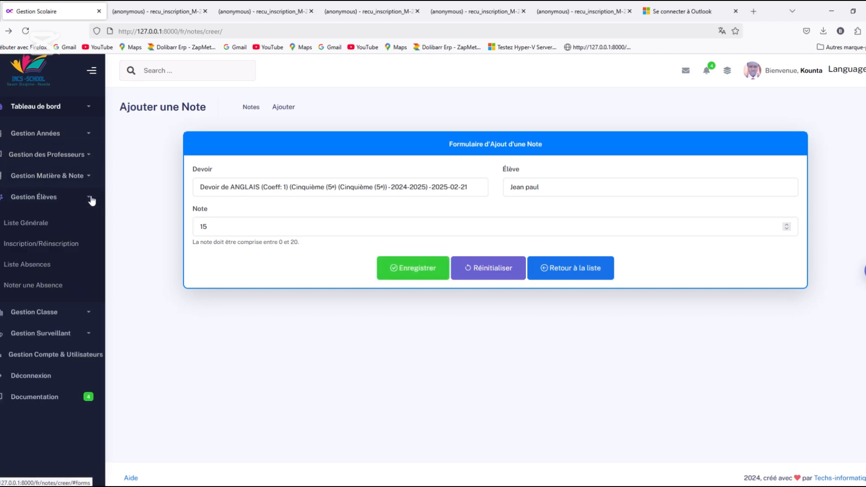
{"action": "left_click", "coordinate": [16, 223]}
{"action": "scroll", "coordinate": [489, 287], "scroll_direction": "down", "scroll_amount": 4}
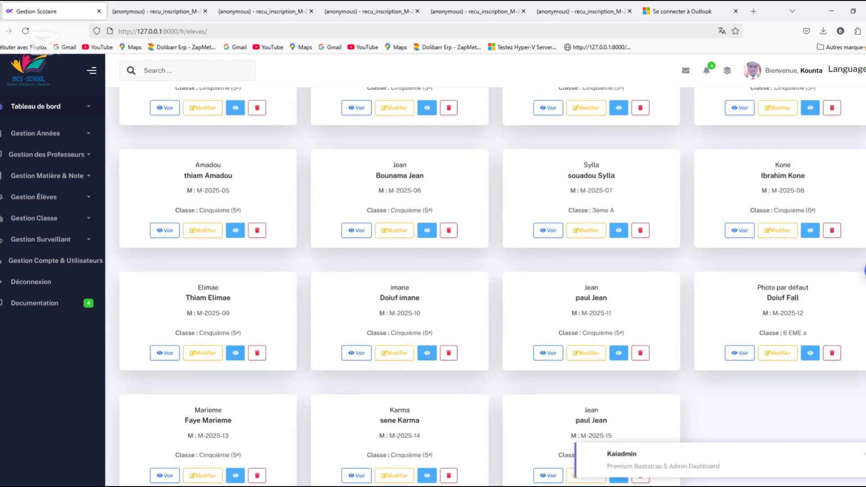
{"action": "scroll", "coordinate": [489, 287], "scroll_direction": "down", "scroll_amount": 2}
{"action": "scroll", "coordinate": [489, 287], "scroll_direction": "up", "scroll_amount": 3}
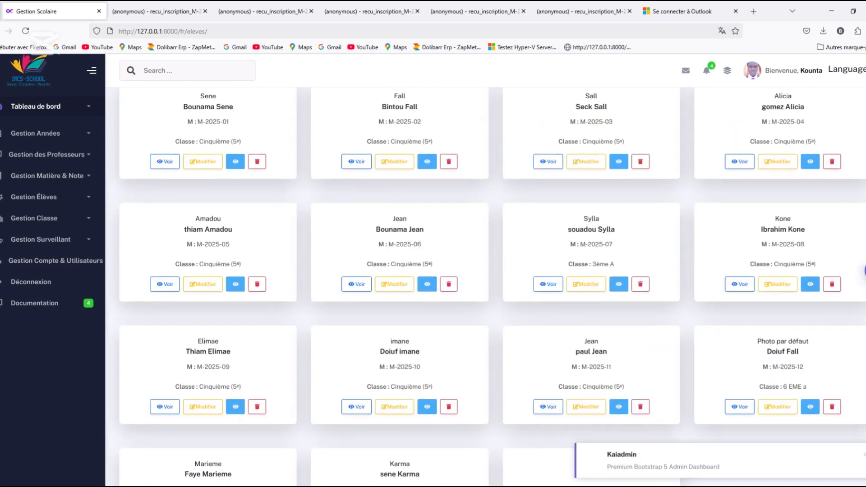
{"action": "scroll", "coordinate": [489, 287], "scroll_direction": "up", "scroll_amount": 2}
{"action": "scroll", "coordinate": [488, 287], "scroll_direction": "down", "scroll_amount": 4}
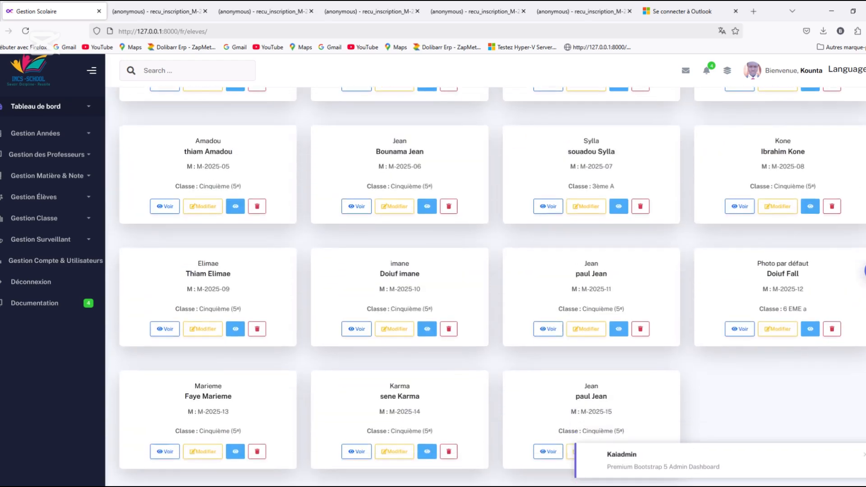
{"action": "scroll", "coordinate": [773, 130], "scroll_direction": "up", "scroll_amount": 4}
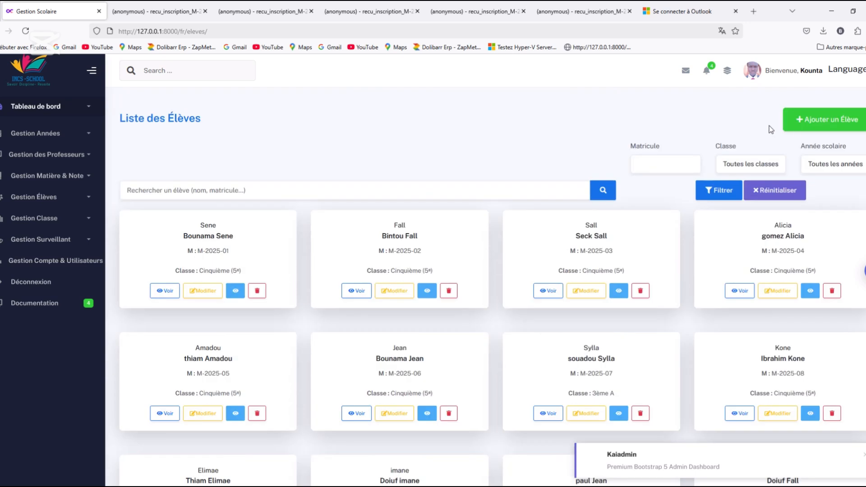
Filter the pupil list by the class Cinquième (5ᵉ)
{"action": "left_click", "coordinate": [821, 171]}
{"action": "left_click", "coordinate": [781, 170]}
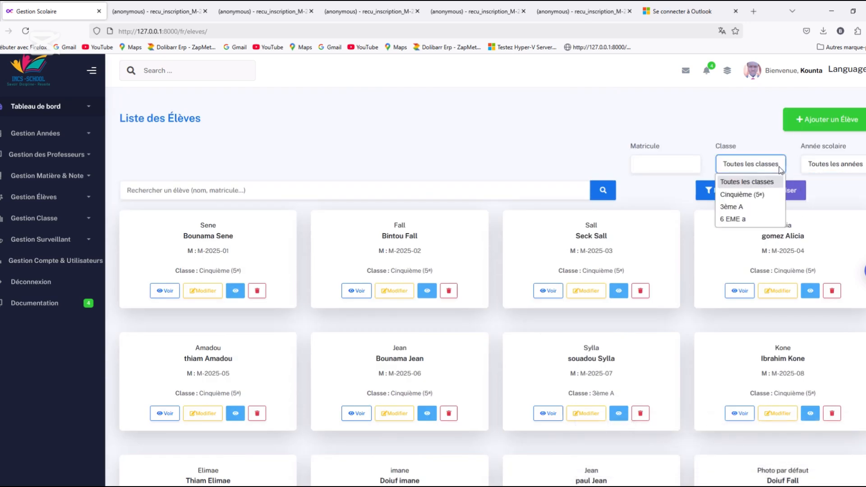
{"action": "left_click", "coordinate": [746, 195]}
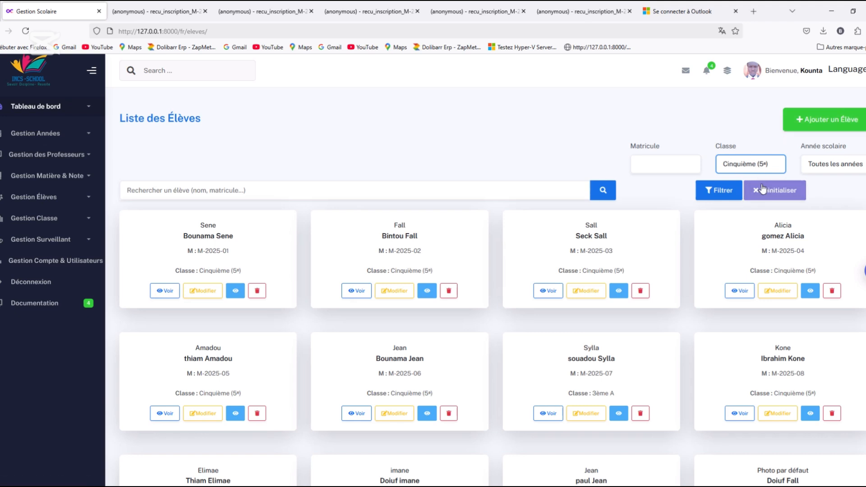
{"action": "left_click", "coordinate": [723, 193]}
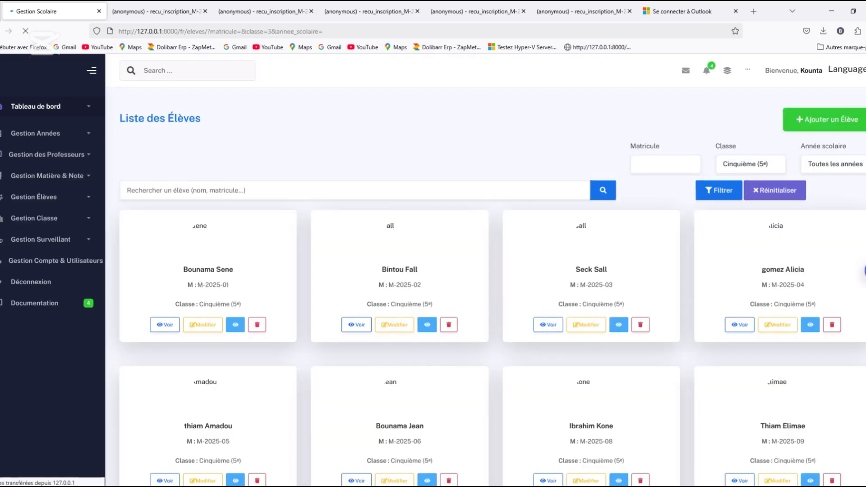
Find the newly registered pupil in the filtered list, open their details page and return to the list
{"action": "scroll", "coordinate": [491, 286], "scroll_direction": "down", "scroll_amount": 5}
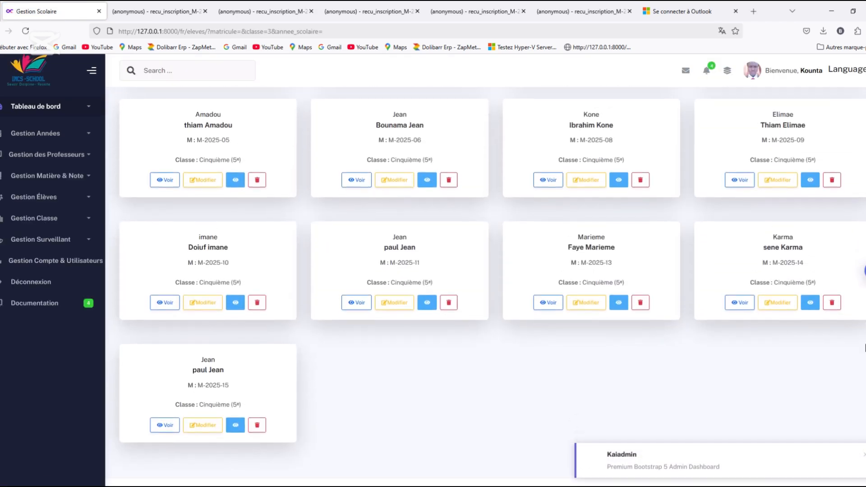
{"action": "scroll", "coordinate": [491, 286], "scroll_direction": "up", "scroll_amount": 2}
{"action": "scroll", "coordinate": [862, 362], "scroll_direction": "down", "scroll_amount": 2}
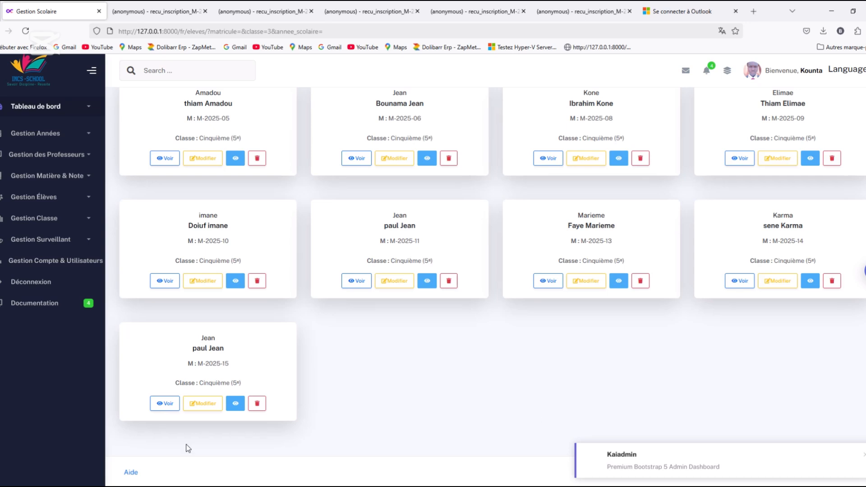
{"action": "left_click", "coordinate": [236, 404]}
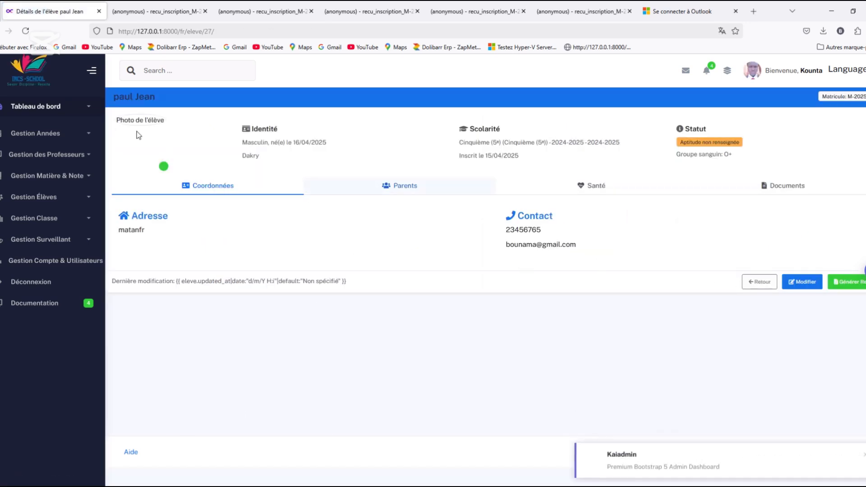
{"action": "key", "text": "alt+Left"}
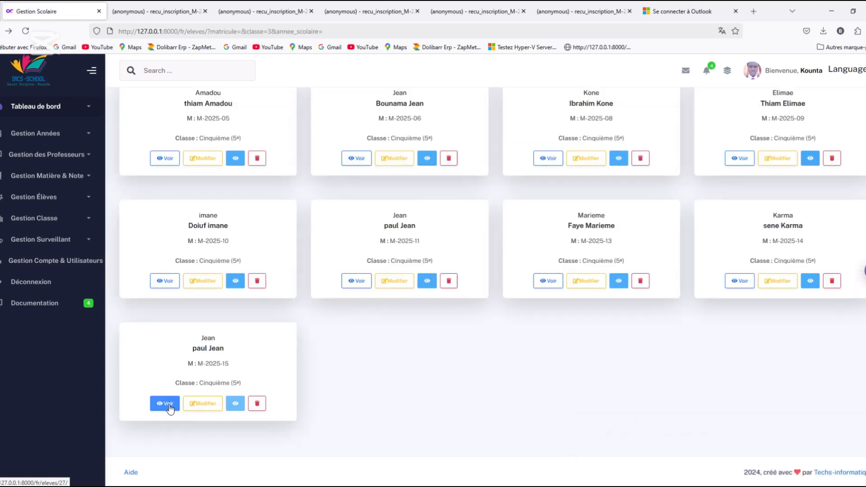
Open the newly registered pupil's grade report, review both semesters and return to the pupil list
{"action": "left_click", "coordinate": [167, 404]}
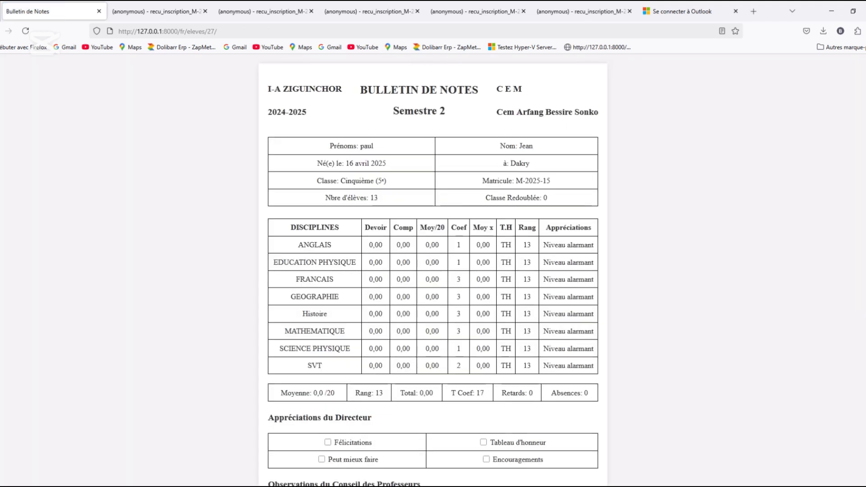
{"action": "scroll", "coordinate": [433, 270], "scroll_direction": "down", "scroll_amount": 2}
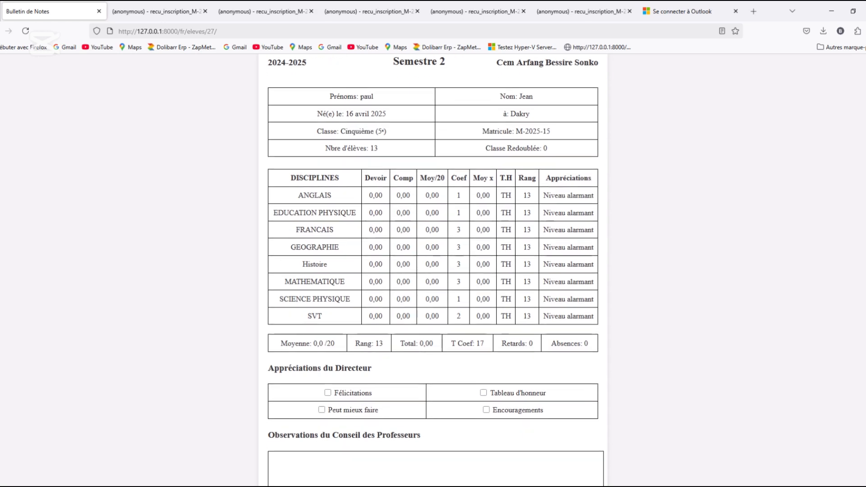
{"action": "scroll", "coordinate": [433, 271], "scroll_direction": "down", "scroll_amount": 10}
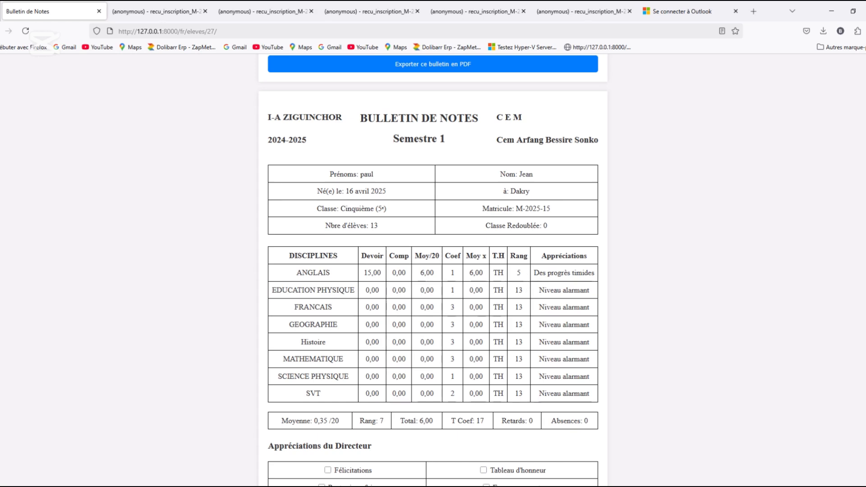
{"action": "scroll", "coordinate": [433, 270], "scroll_direction": "down", "scroll_amount": 12}
{"action": "scroll", "coordinate": [433, 271], "scroll_direction": "up", "scroll_amount": 2}
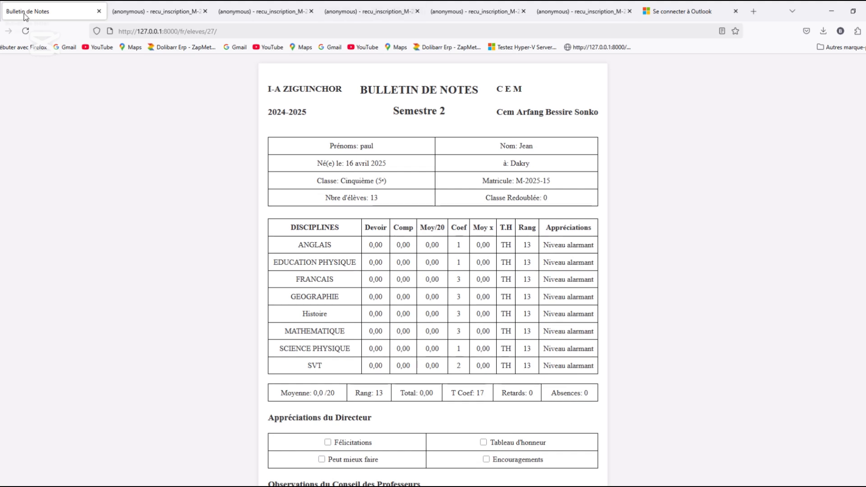
{"action": "left_click", "coordinate": [2, 31]}
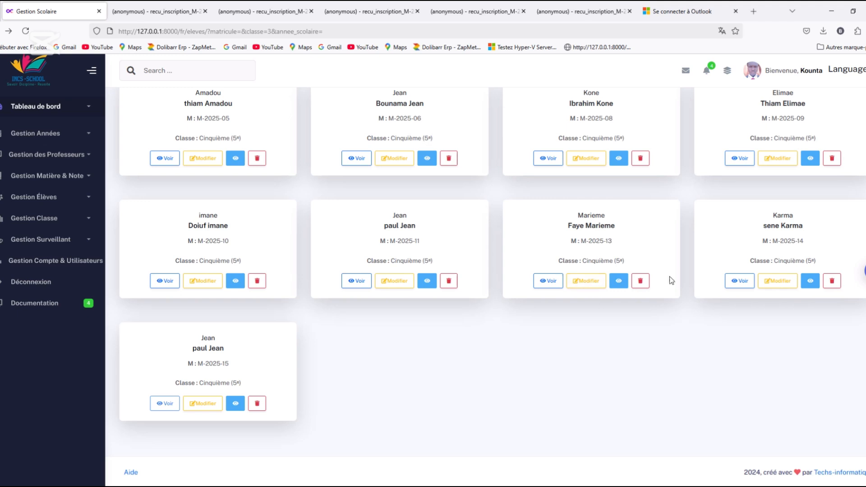
Open the grade report of the first pupil in the filtered list, review both semesters and go back
{"action": "scroll", "coordinate": [861, 82], "scroll_direction": "up", "scroll_amount": 5}
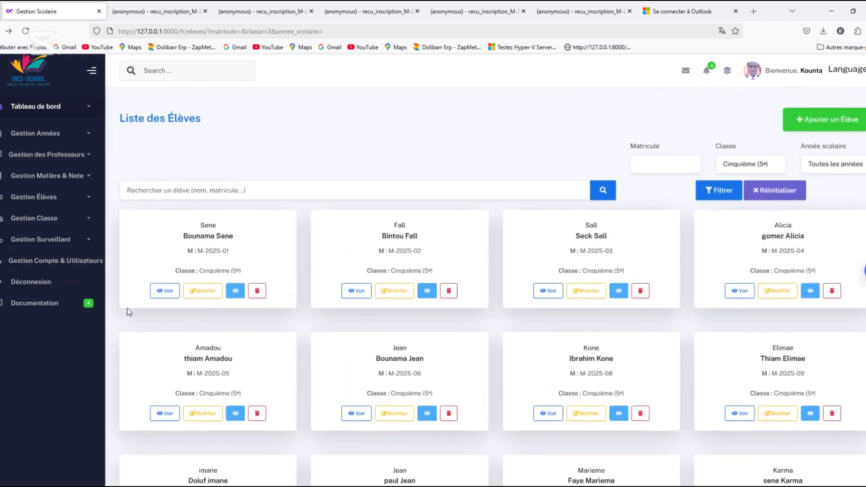
{"action": "scroll", "coordinate": [487, 287], "scroll_direction": "down", "scroll_amount": 5}
{"action": "scroll", "coordinate": [486, 287], "scroll_direction": "up", "scroll_amount": 5}
{"action": "left_click", "coordinate": [165, 294]}
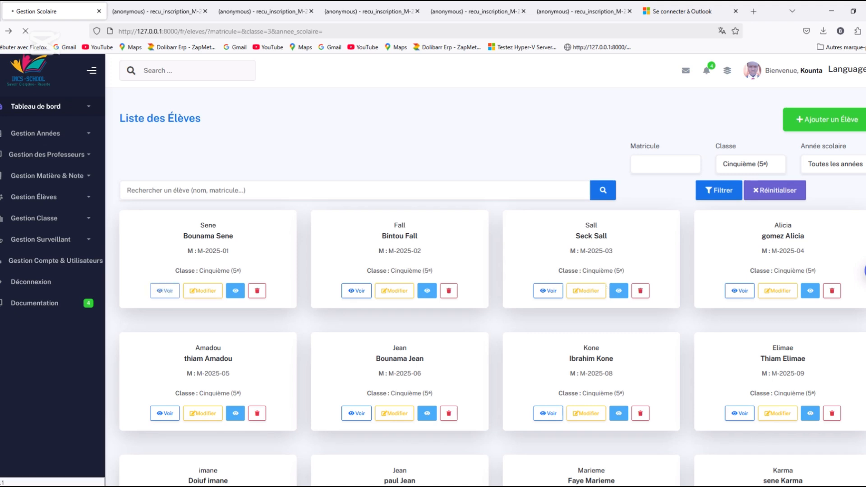
{"action": "scroll", "coordinate": [487, 287], "scroll_direction": "down", "scroll_amount": 3}
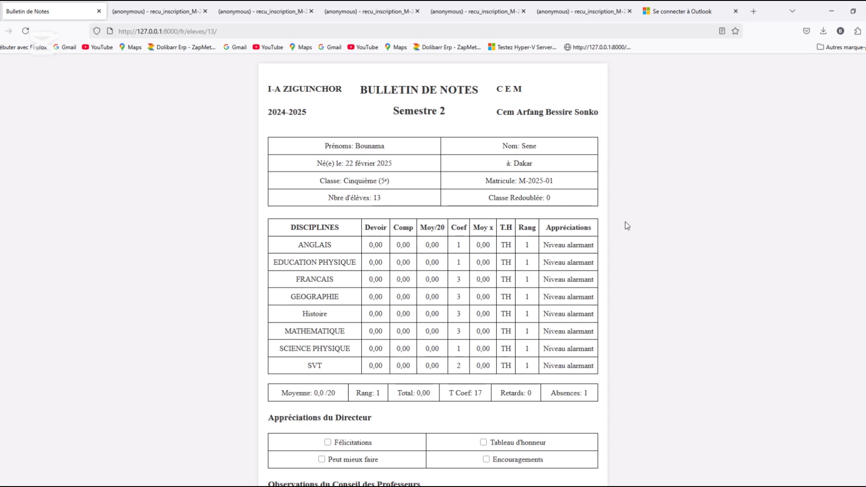
{"action": "scroll", "coordinate": [433, 271], "scroll_direction": "down", "scroll_amount": 10}
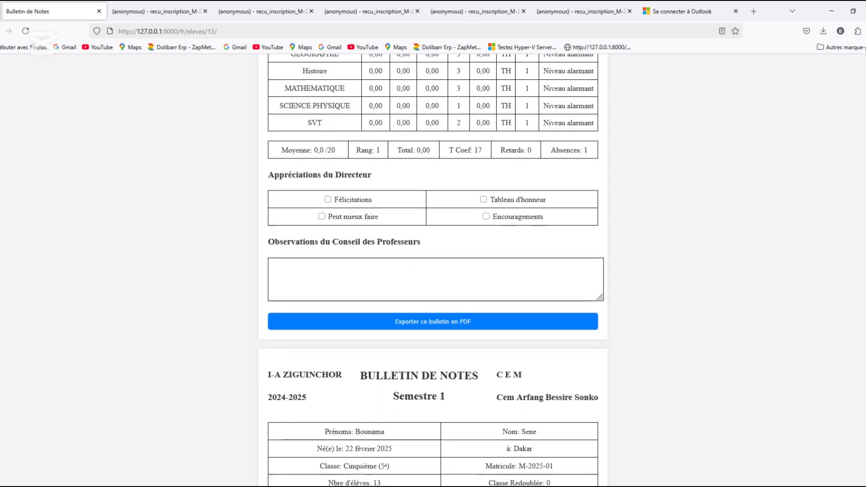
{"action": "scroll", "coordinate": [446, 224], "scroll_direction": "up", "scroll_amount": 2}
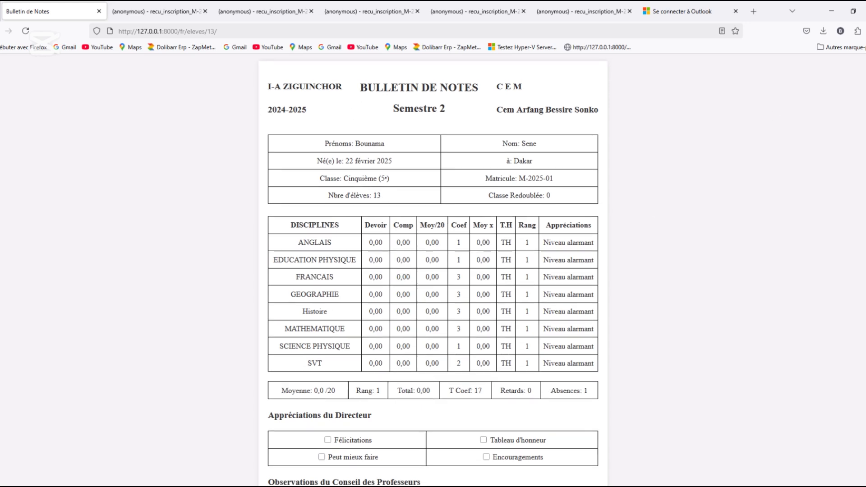
{"action": "scroll", "coordinate": [434, 271], "scroll_direction": "down", "scroll_amount": 12}
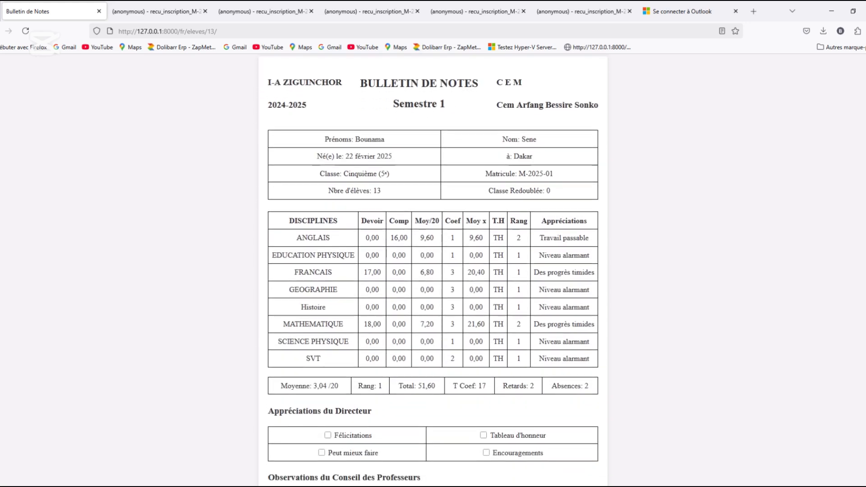
{"action": "scroll", "coordinate": [433, 271], "scroll_direction": "down", "scroll_amount": 2}
{"action": "scroll", "coordinate": [782, 81], "scroll_direction": "up", "scroll_amount": 15}
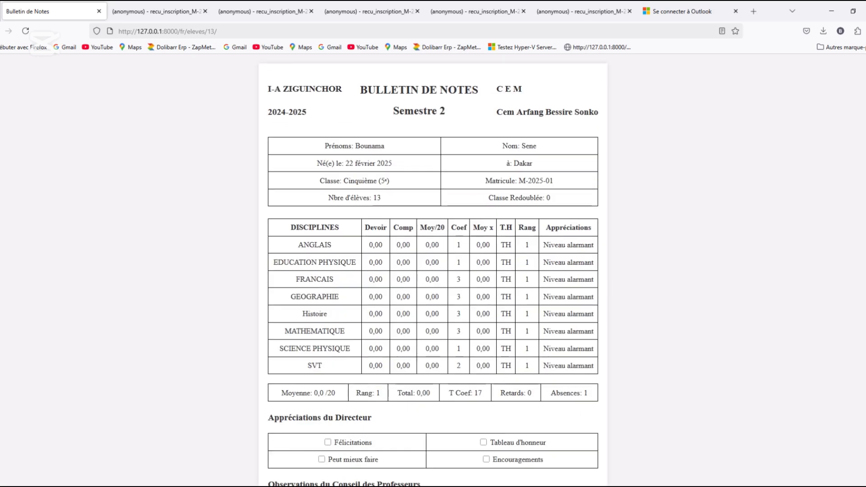
{"action": "left_click", "coordinate": [1, 31]}
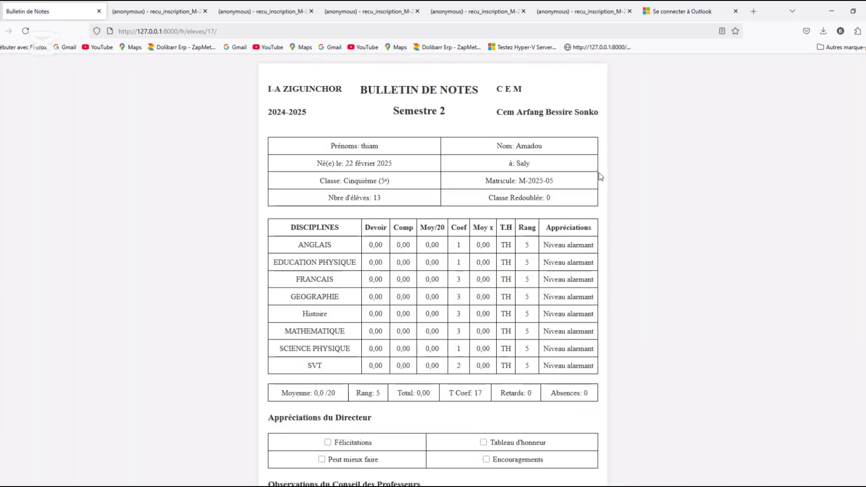
Review both semesters in the grade report of the first pupil in the list's second row and return to the list
{"action": "scroll", "coordinate": [433, 271], "scroll_direction": "down", "scroll_amount": 10}
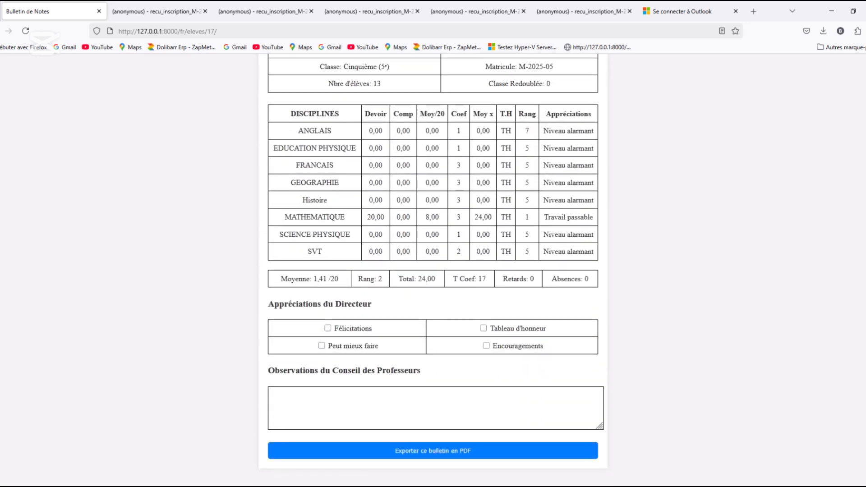
{"action": "scroll", "coordinate": [822, 194], "scroll_direction": "down", "scroll_amount": 9}
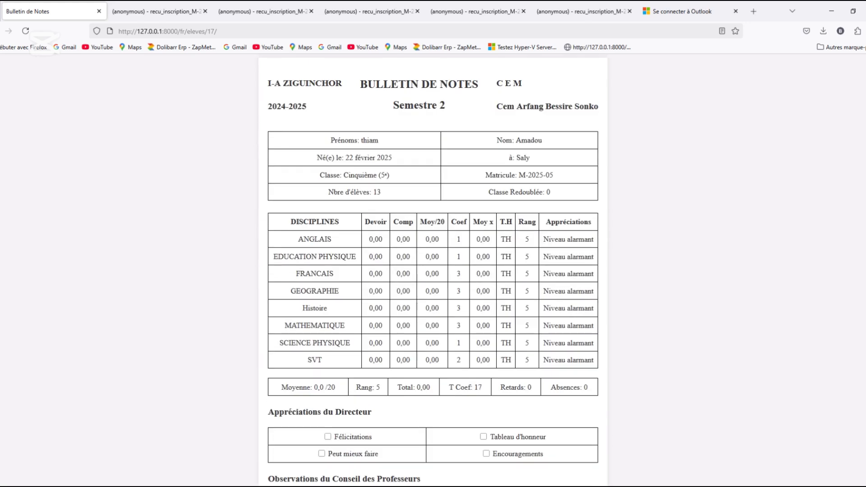
{"action": "key", "text": "alt+Left"}
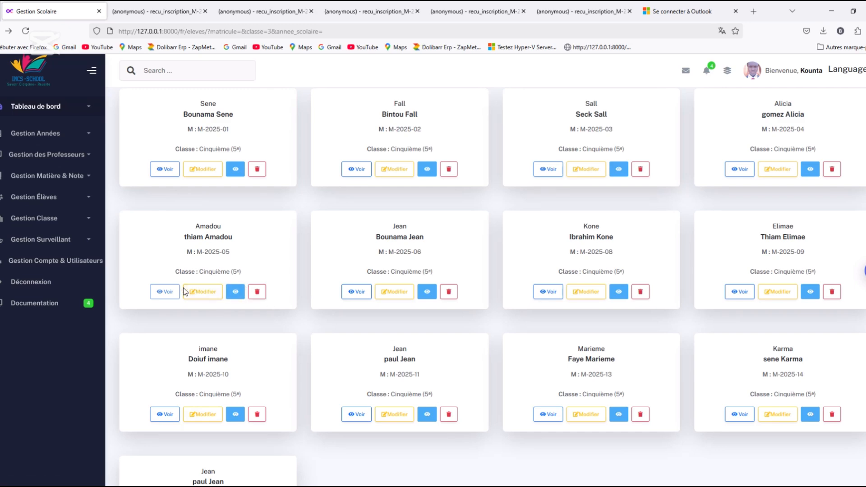
{"action": "scroll", "coordinate": [116, 239], "scroll_direction": "up", "scroll_amount": 3}
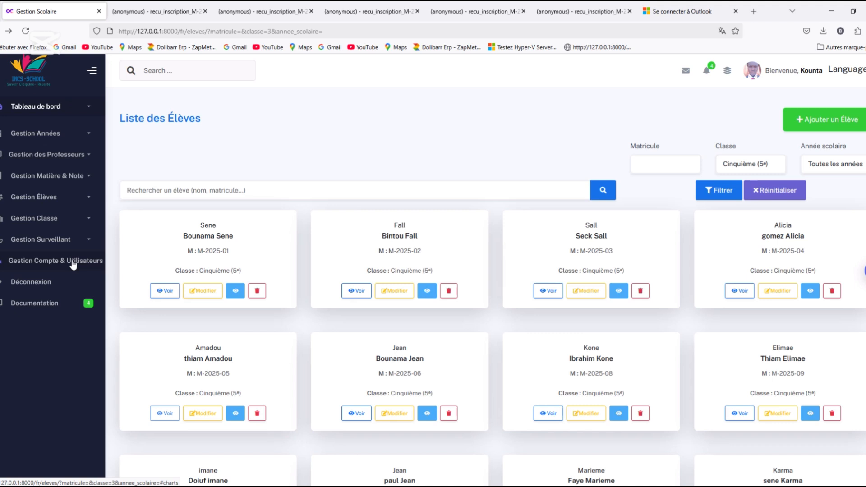
Start a new payment, selecting the newly registered pupil and setting the amount to 20000
{"action": "left_click", "coordinate": [48, 264]}
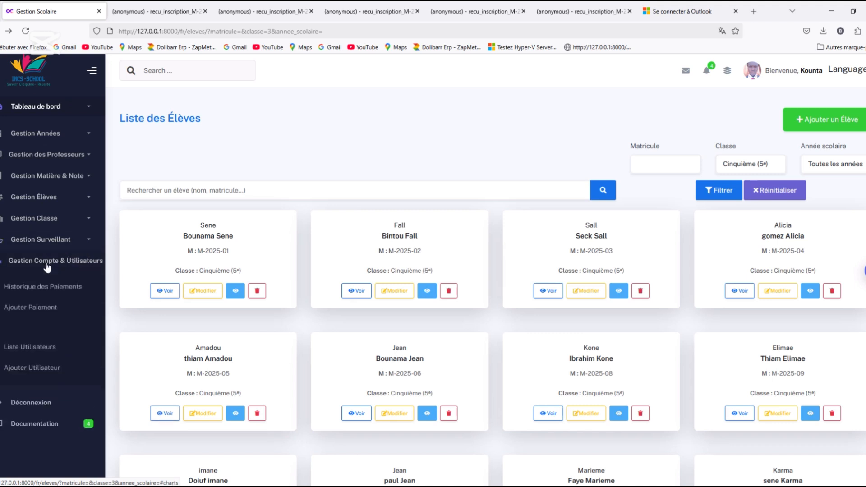
{"action": "left_click", "coordinate": [27, 312]}
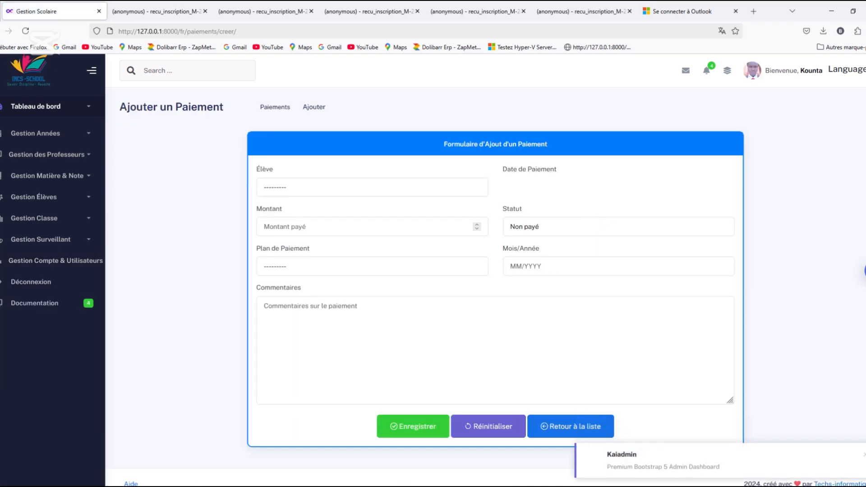
{"action": "left_click", "coordinate": [479, 193]}
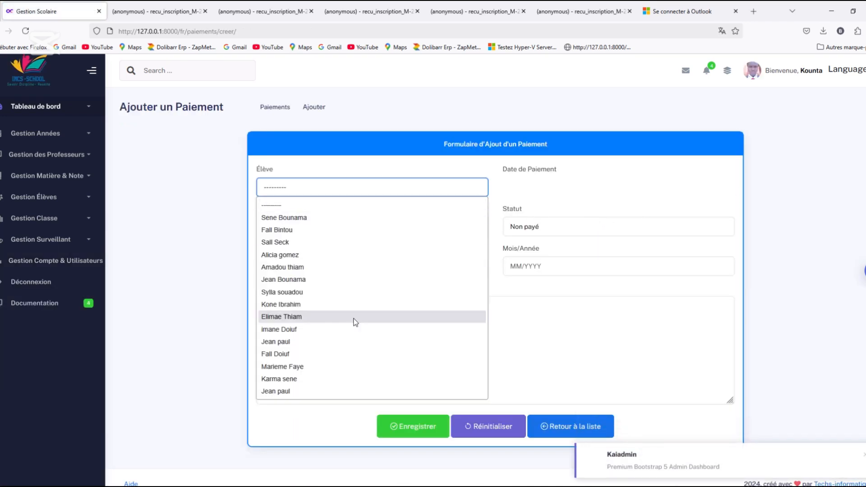
{"action": "left_click", "coordinate": [284, 392]}
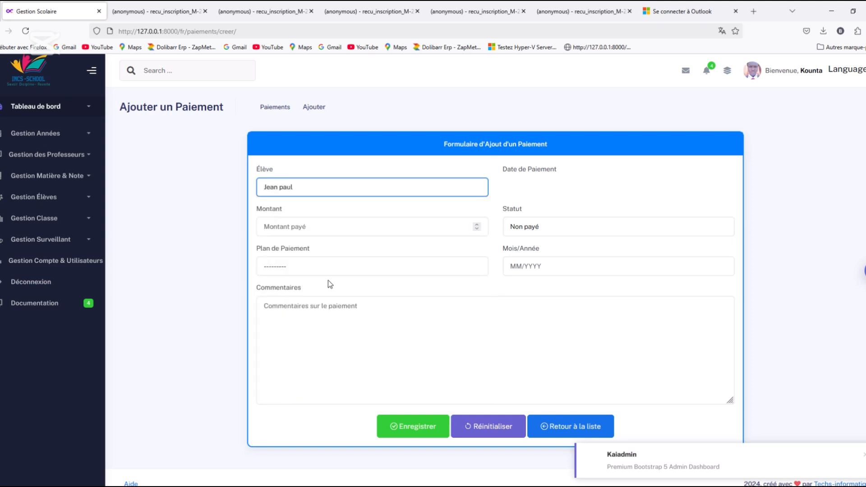
{"action": "left_click", "coordinate": [420, 234]}
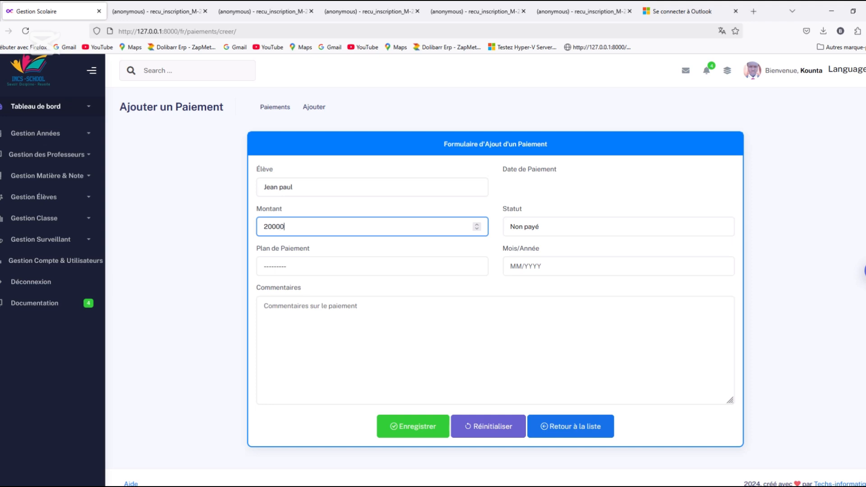
Set the payment's status to Payé, its plan to Mensuel and its month/year to 04/2025
{"action": "left_click", "coordinate": [617, 231]}
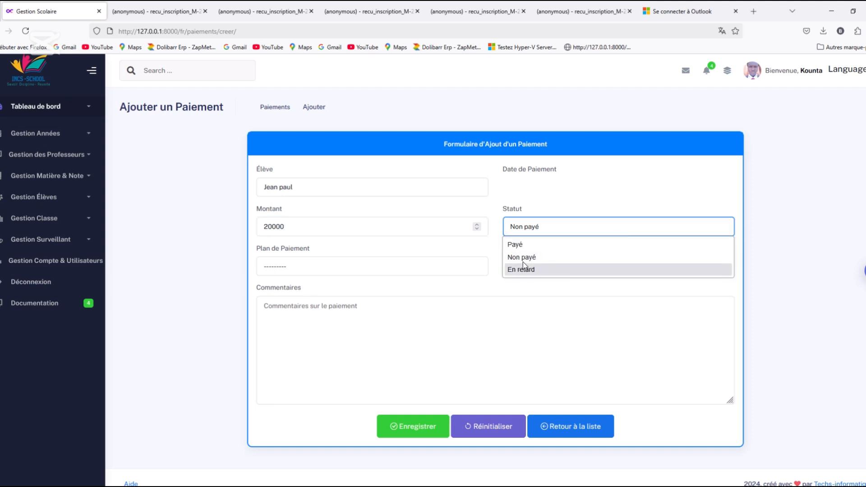
{"action": "left_click", "coordinate": [524, 248]}
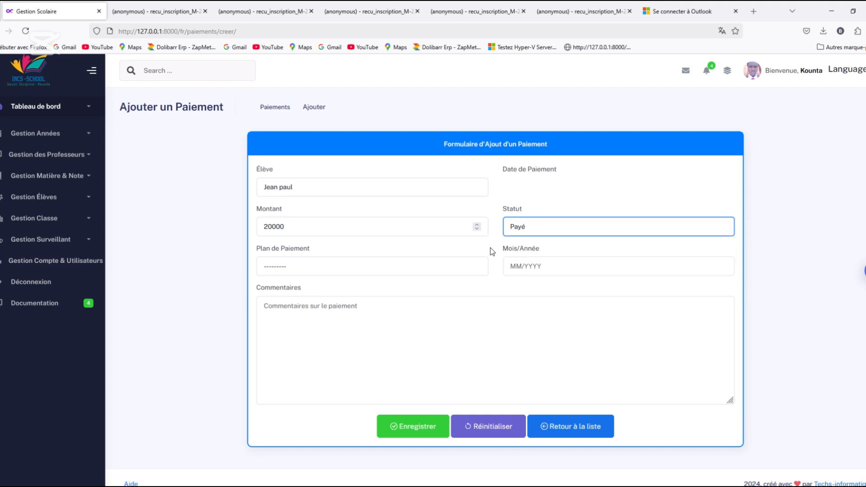
{"action": "left_click", "coordinate": [394, 268]}
{"action": "left_click", "coordinate": [312, 299]}
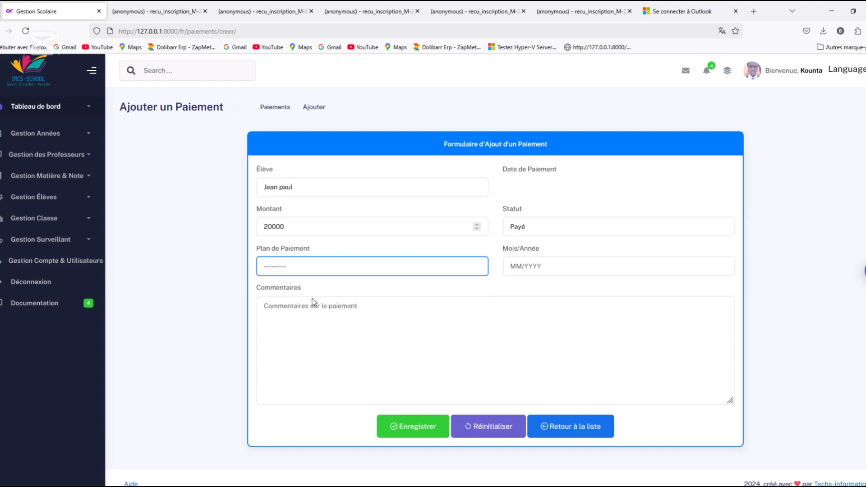
{"action": "left_click", "coordinate": [546, 267]}
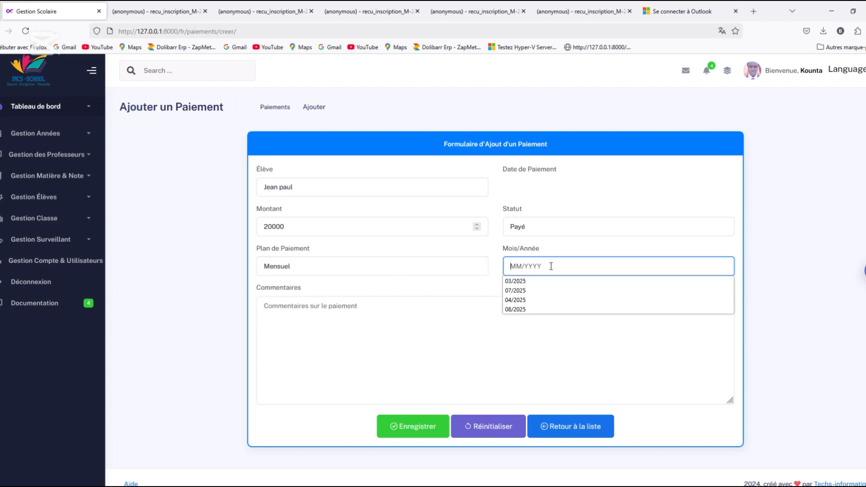
{"action": "left_click", "coordinate": [520, 298]}
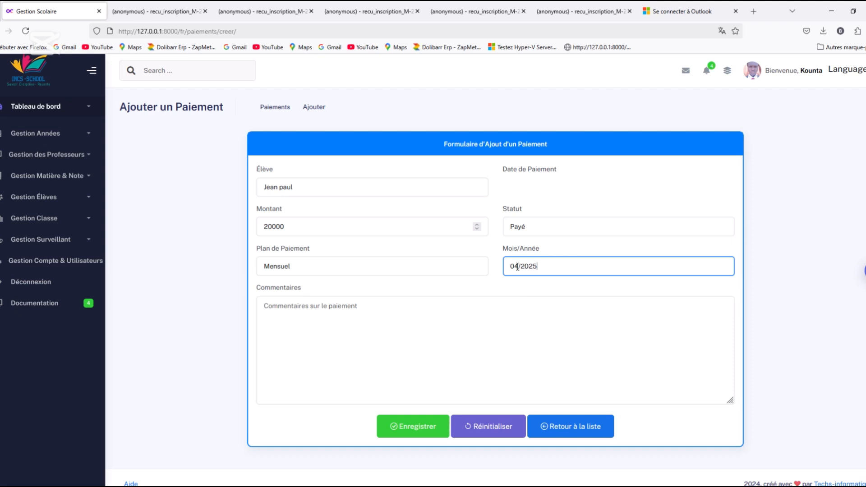
Enter "non" as the payment comment and save the payment
{"action": "left_click", "coordinate": [308, 316]}
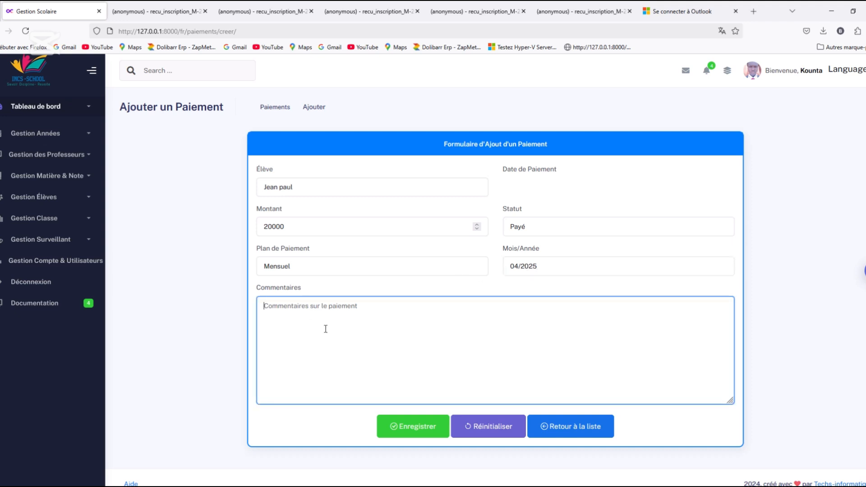
{"action": "type", "text": "nj"}
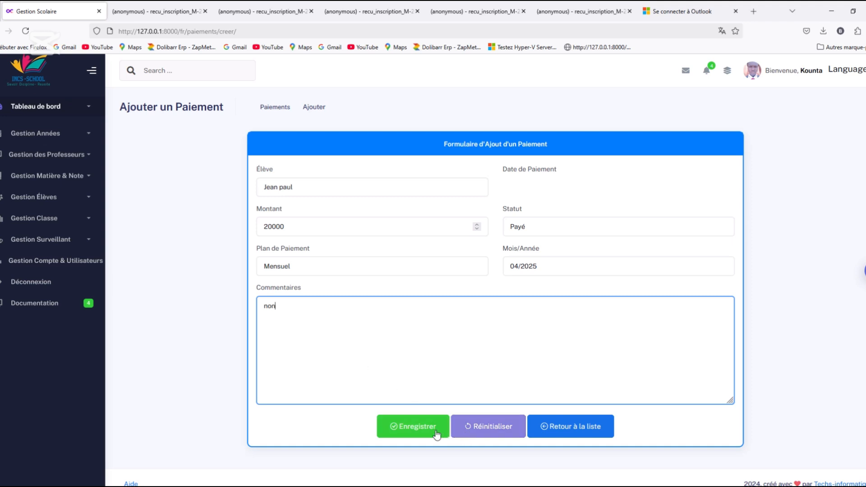
{"action": "left_click", "coordinate": [406, 428]}
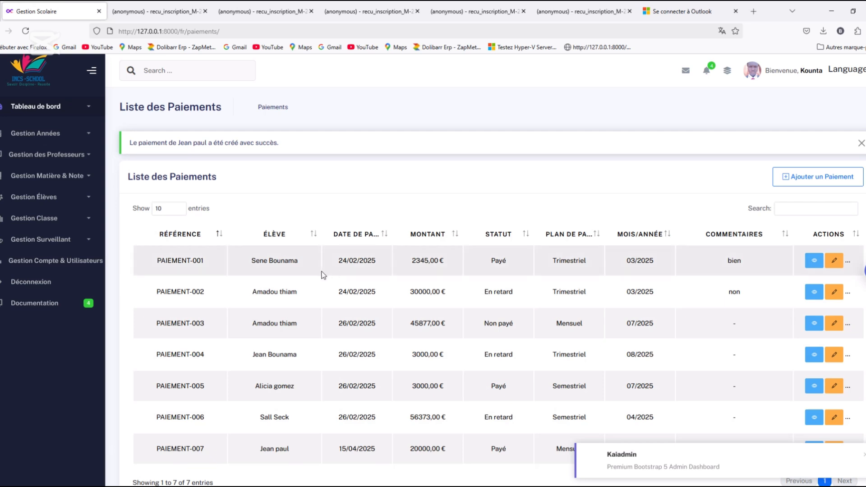
Generate an invoice from the newly recorded payment's details and look through it down to the print, PDF and email options
{"action": "scroll", "coordinate": [96, 426], "scroll_direction": "down", "scroll_amount": 2}
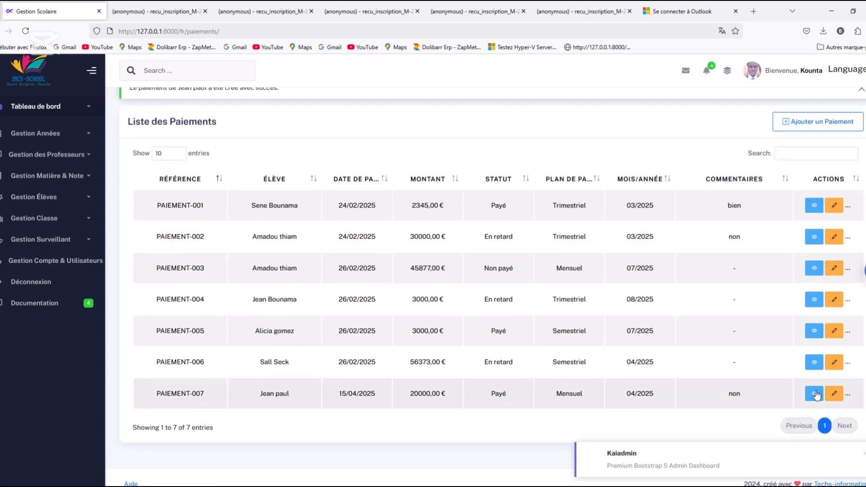
{"action": "left_click", "coordinate": [815, 394]}
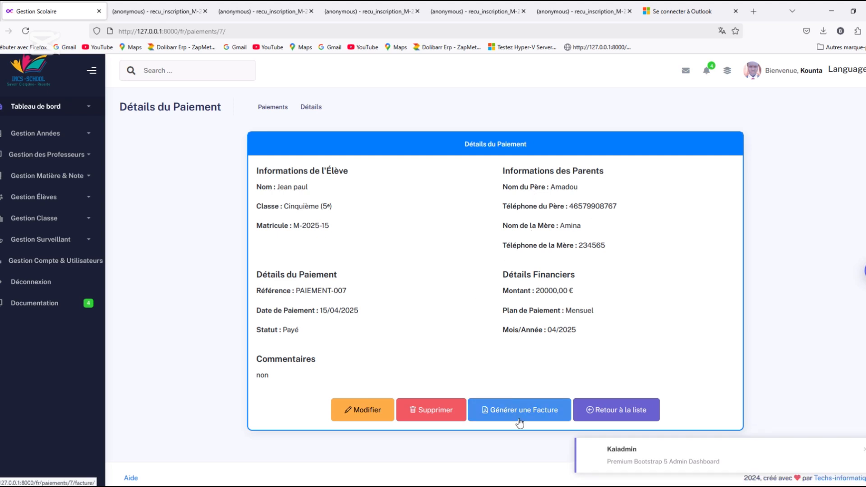
{"action": "left_click", "coordinate": [535, 412]}
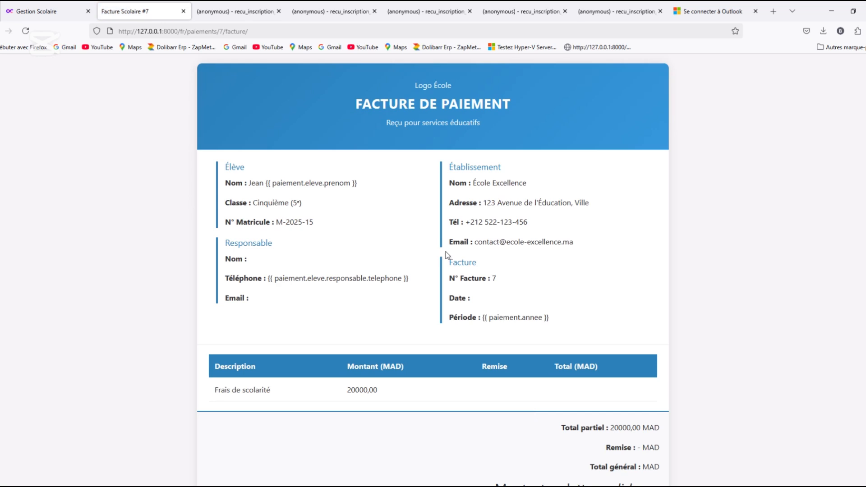
{"action": "scroll", "coordinate": [434, 271], "scroll_direction": "down", "scroll_amount": 6}
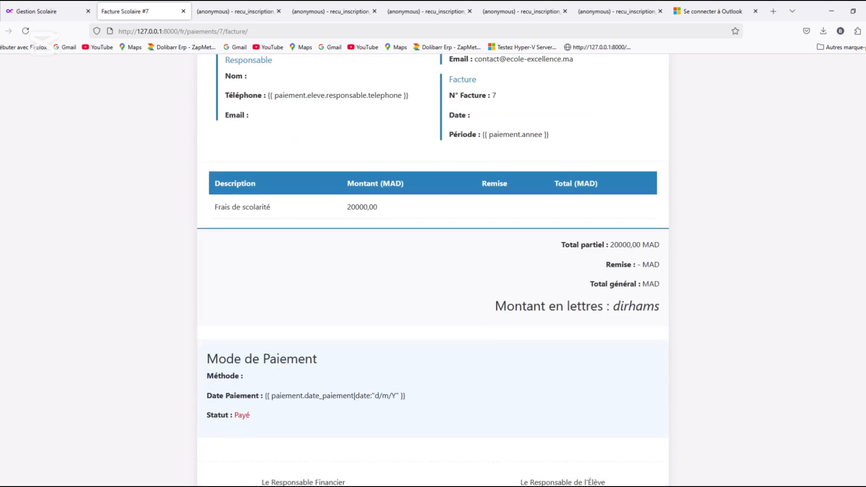
{"action": "scroll", "coordinate": [434, 271], "scroll_direction": "down", "scroll_amount": 2}
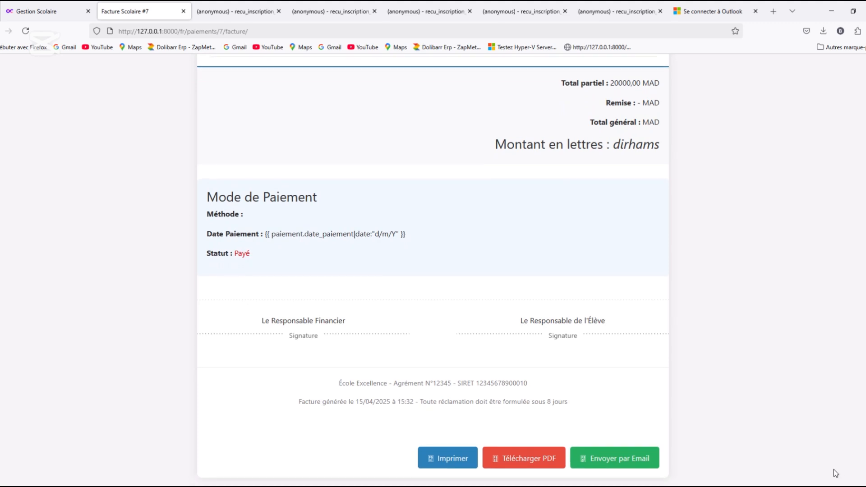
Review the payment invoice from its header down to the signature area and check its print preview without printing
{"action": "scroll", "coordinate": [863, 443], "scroll_direction": "up", "scroll_amount": 8}
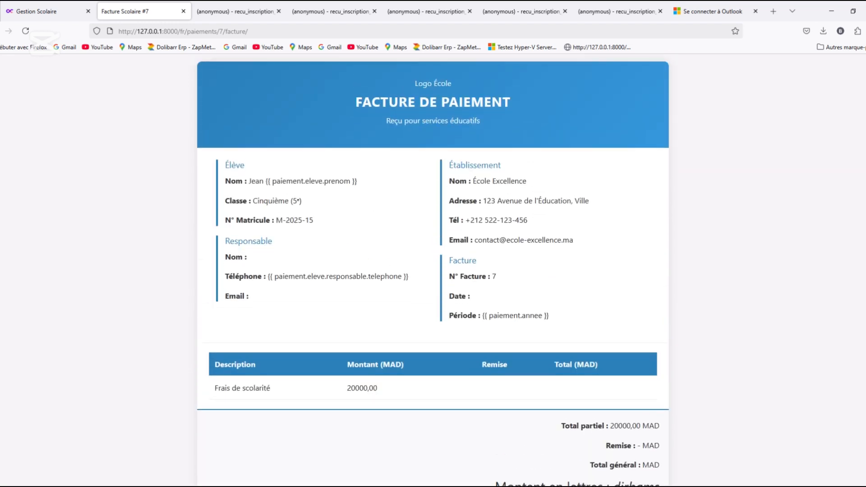
{"action": "scroll", "coordinate": [863, 443], "scroll_direction": "down", "scroll_amount": 6}
{"action": "scroll", "coordinate": [863, 443], "scroll_direction": "down", "scroll_amount": 2}
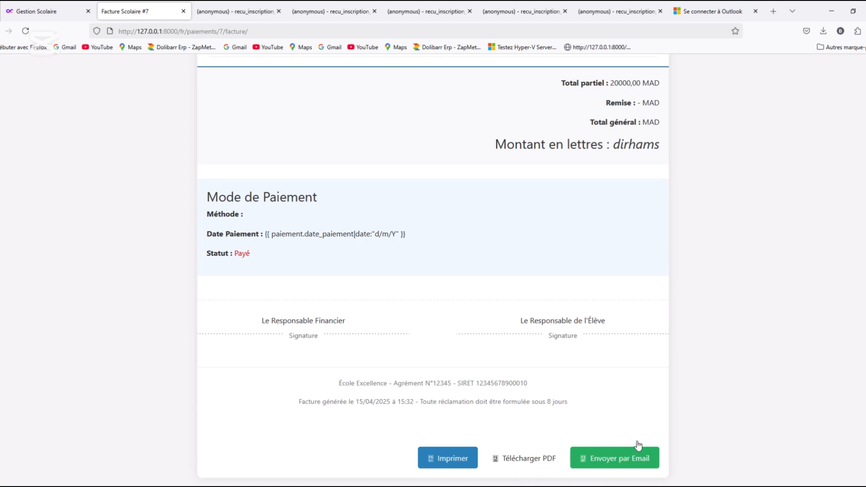
{"action": "left_click", "coordinate": [523, 459]}
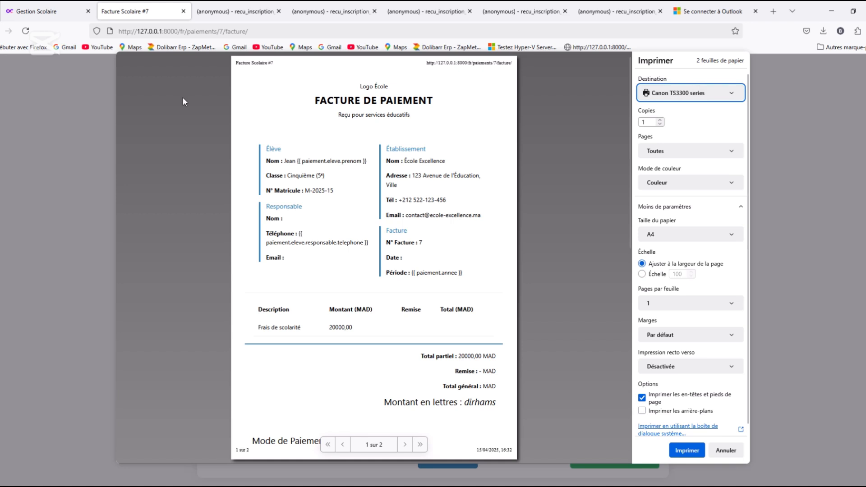
{"action": "left_click", "coordinate": [726, 451]}
Download the payment invoice as a PDF and print the downloaded facture-scolaire-7.pdf with the current print settings
{"action": "left_click", "coordinate": [510, 459]}
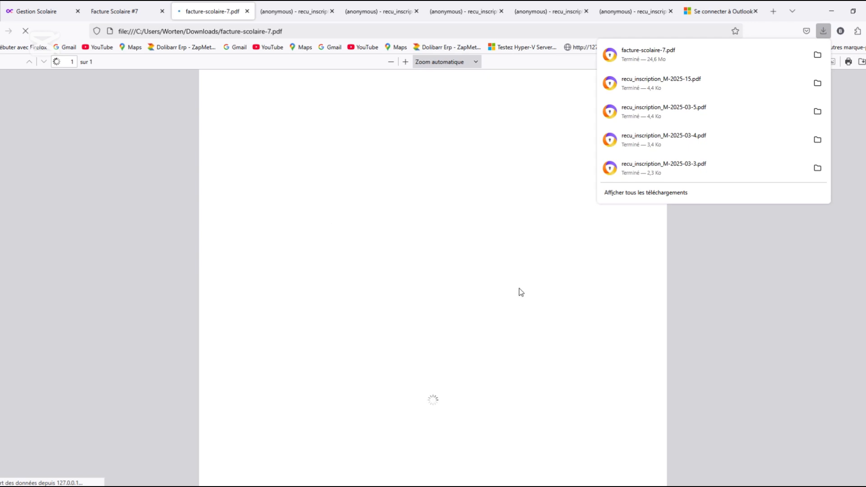
{"action": "left_click", "coordinate": [752, 307]}
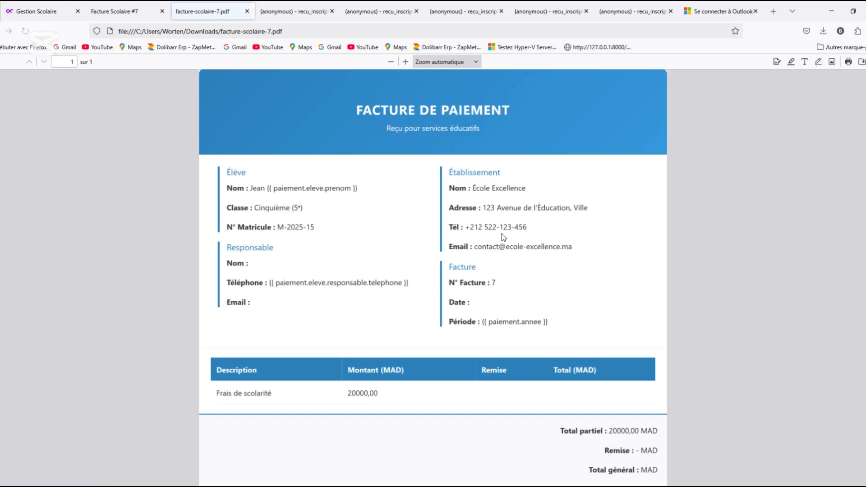
{"action": "scroll", "coordinate": [433, 278], "scroll_direction": "down", "scroll_amount": 5}
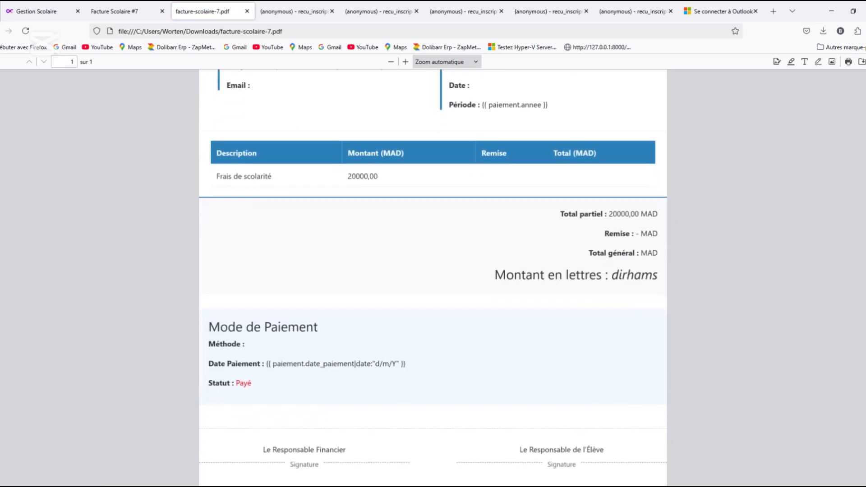
{"action": "scroll", "coordinate": [433, 278], "scroll_direction": "up", "scroll_amount": 5}
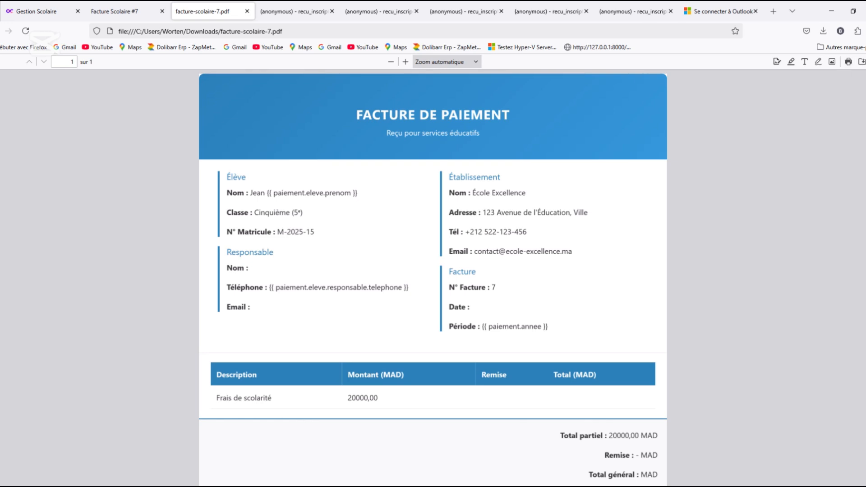
{"action": "left_click", "coordinate": [849, 62]}
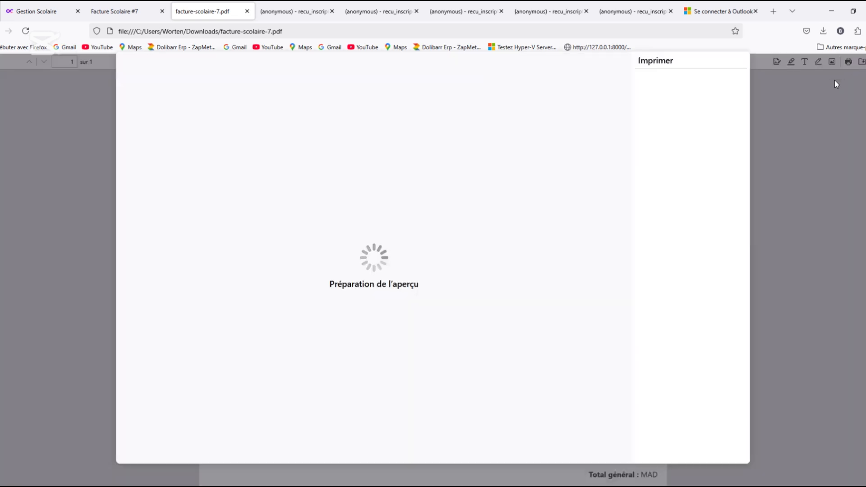
{"action": "left_click", "coordinate": [689, 453]}
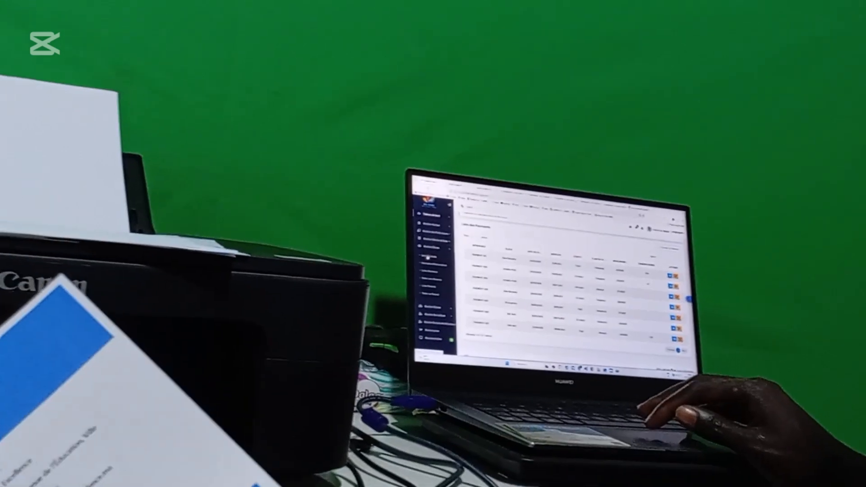
{"action": "left_click", "coordinate": [434, 285]}
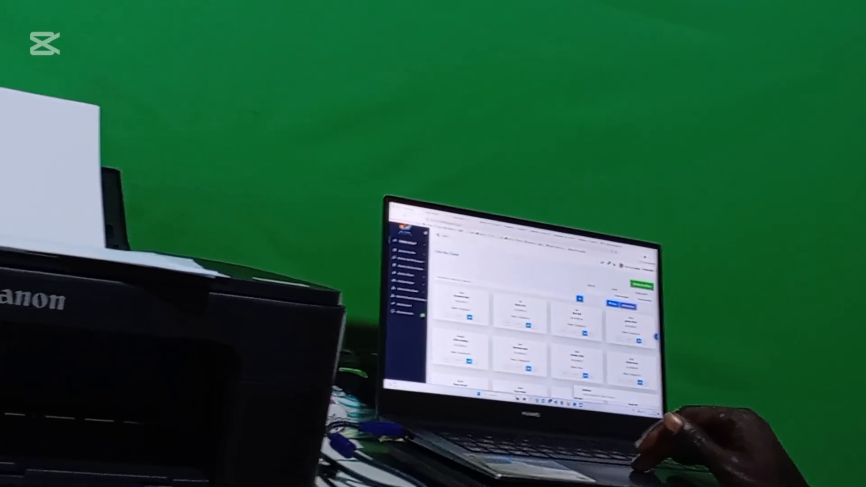
{"action": "scroll", "coordinate": [573, 306], "scroll_direction": "down", "scroll_amount": 5}
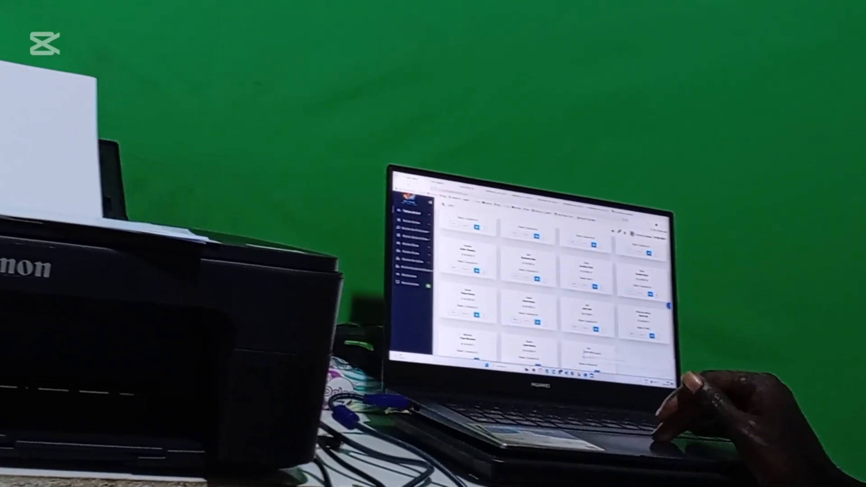
{"action": "scroll", "coordinate": [586, 354], "scroll_direction": "down", "scroll_amount": 2}
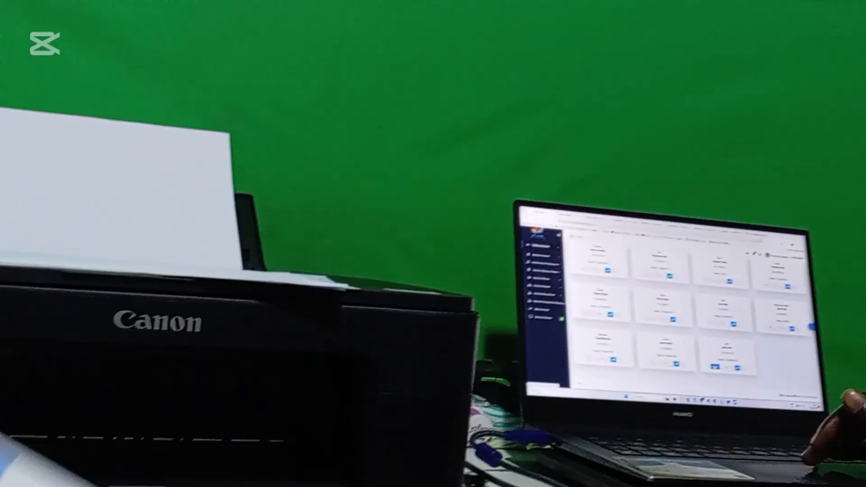
{"action": "left_click", "coordinate": [615, 341]}
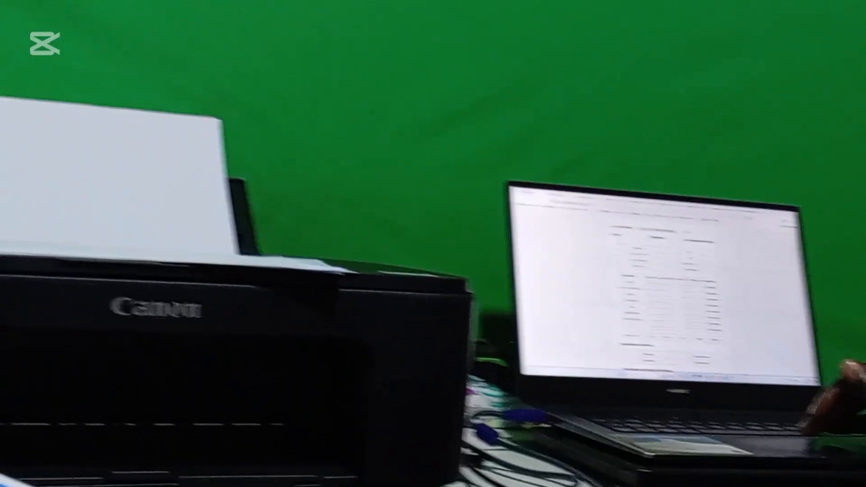
{"action": "scroll", "coordinate": [666, 294], "scroll_direction": "down", "scroll_amount": 6}
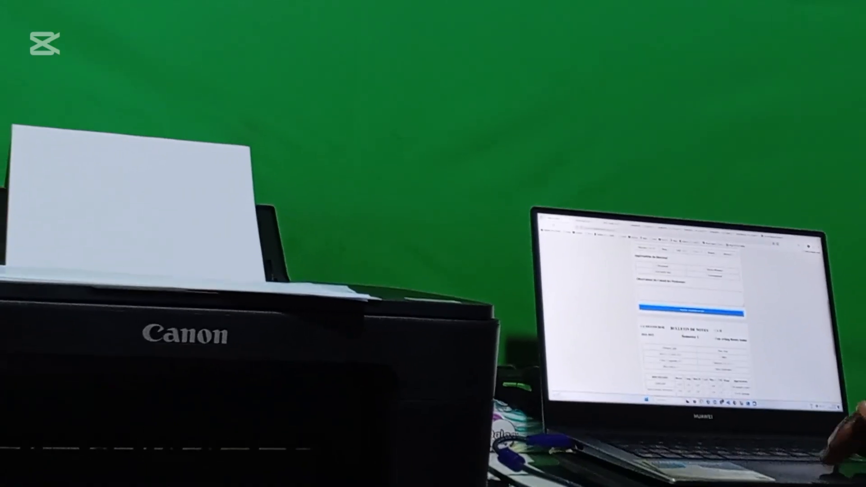
{"action": "scroll", "coordinate": [691, 316], "scroll_direction": "down", "scroll_amount": 6}
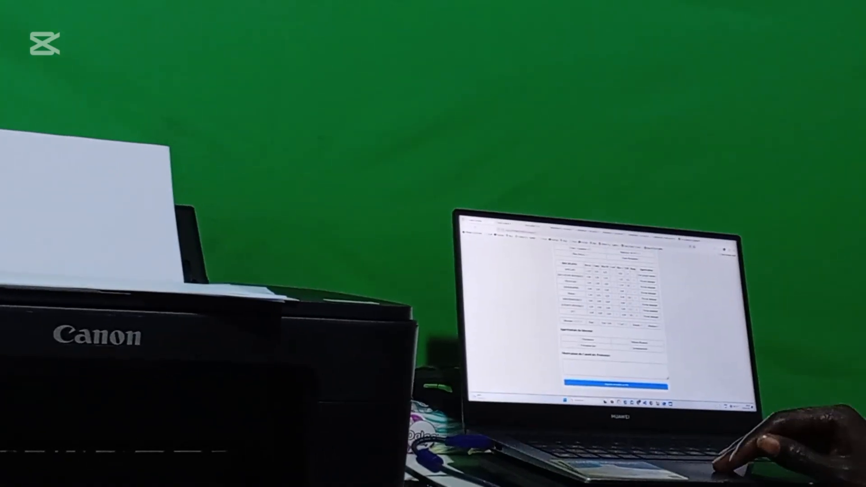
{"action": "scroll", "coordinate": [609, 315], "scroll_direction": "up", "scroll_amount": 2}
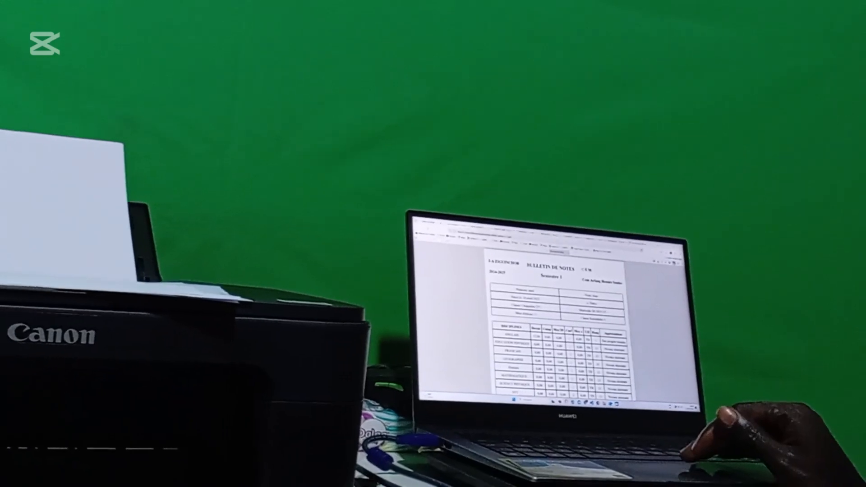
{"action": "left_click", "coordinate": [674, 263]}
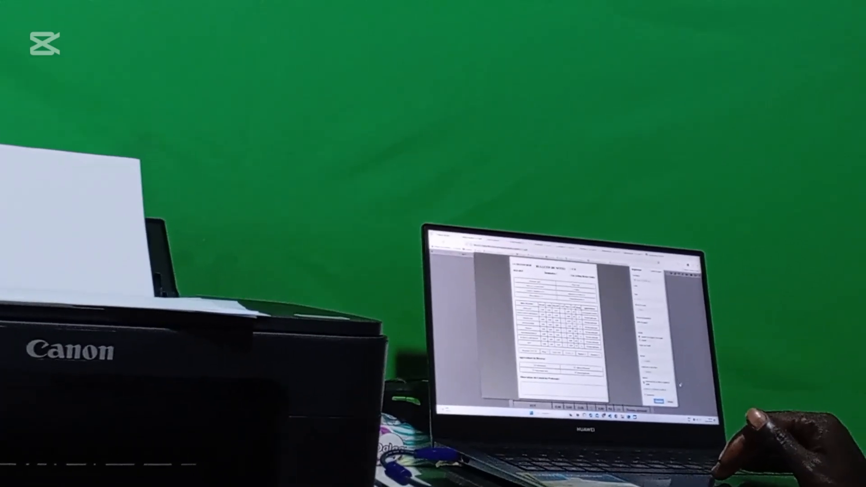
{"action": "left_click", "coordinate": [663, 394]}
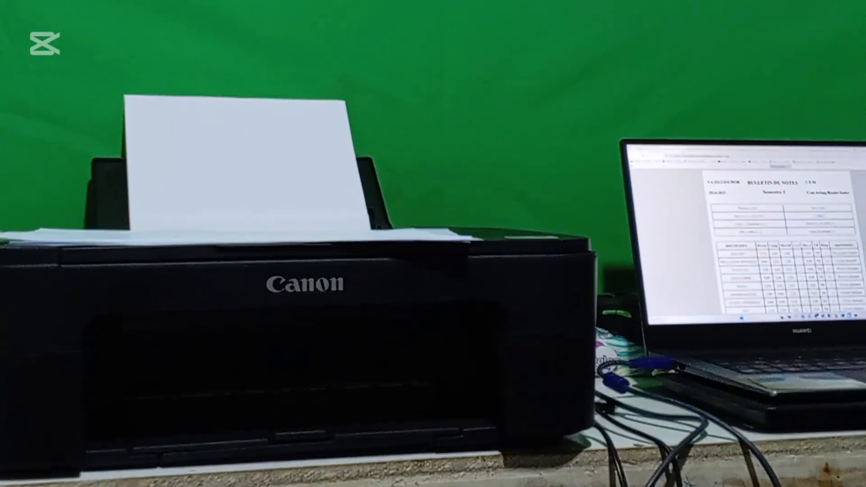
{"action": "scroll", "coordinate": [812, 221], "scroll_direction": "down", "scroll_amount": 5}
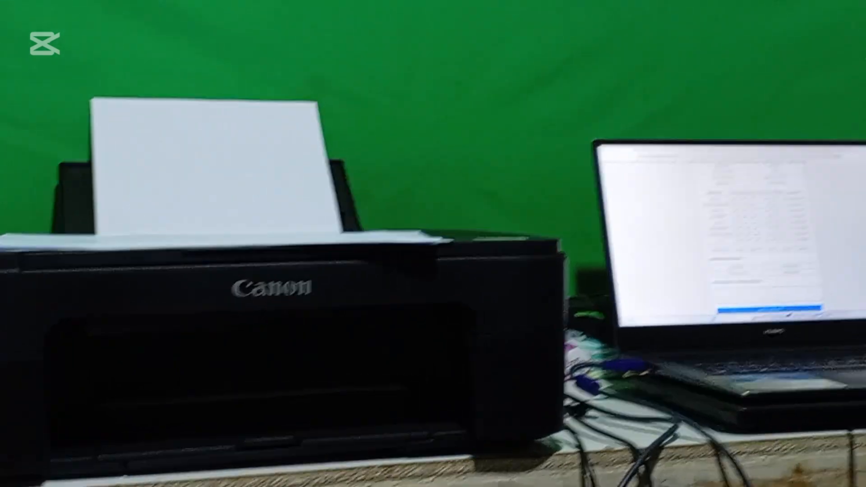